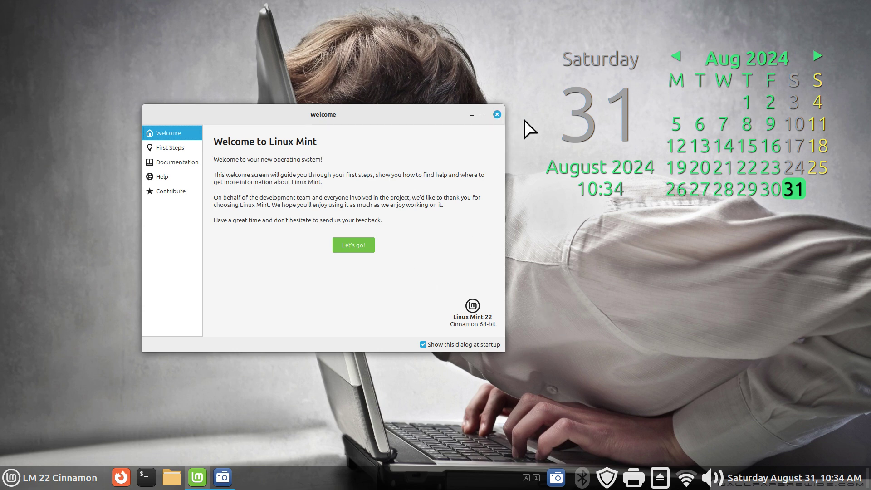
Step: Close the Welcome window so only the Cinnamon desktop with its calendar desklet shows
left_click(497, 114)
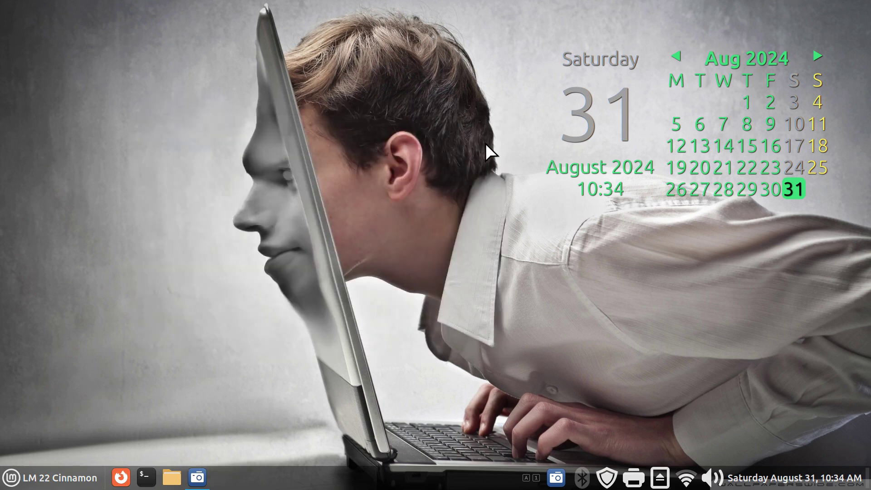
Step: Quit Update Manager from the tray, relaunch it by searching 'up' in the Menu, then close its window
right_click(607, 478)
left_click(608, 458)
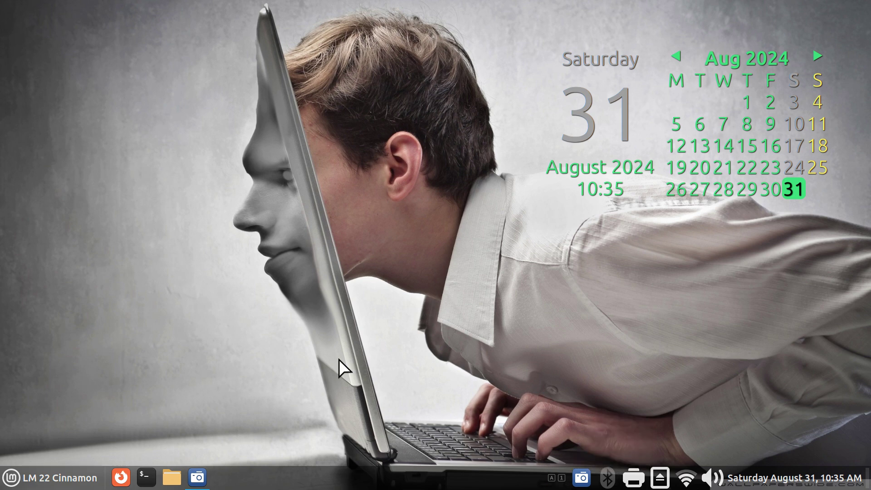
left_click(14, 478)
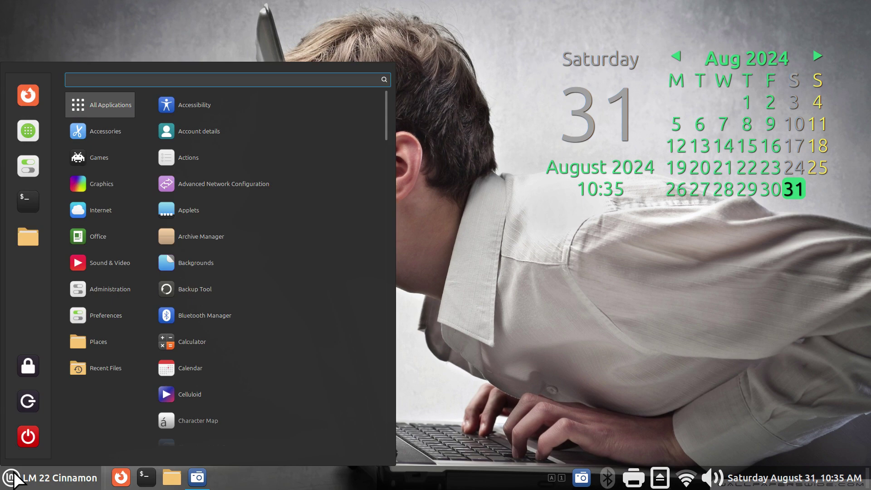
type("up")
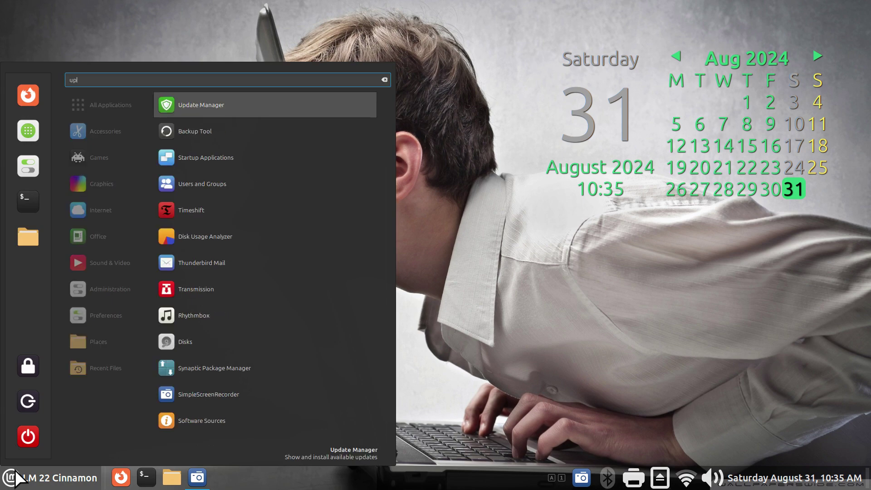
left_click(192, 103)
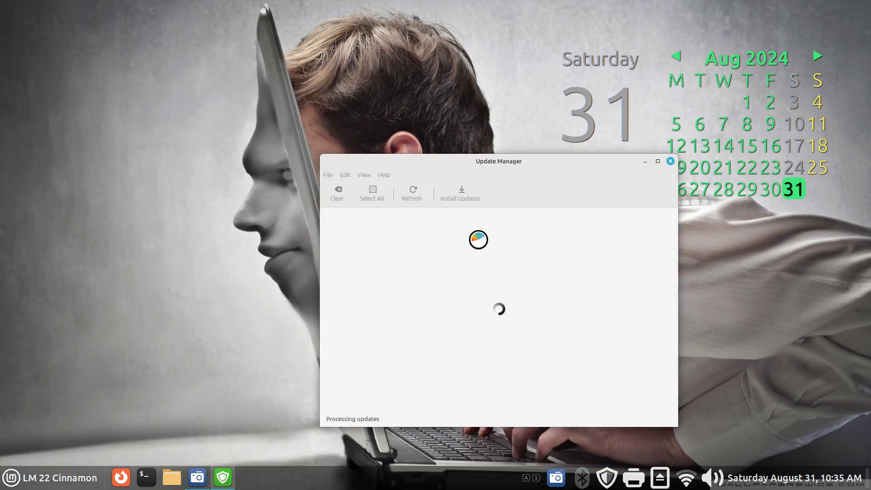
left_click(670, 161)
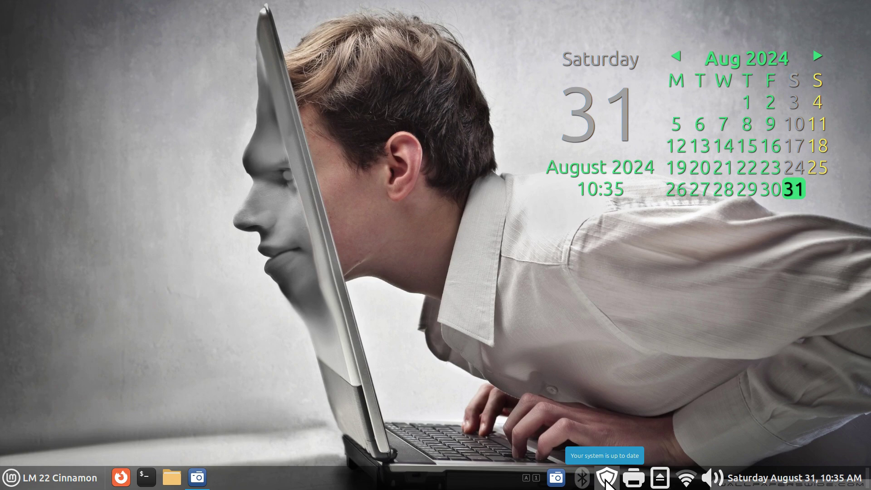
Step: Refresh the list of available updates from the tray shield icon
right_click(606, 481)
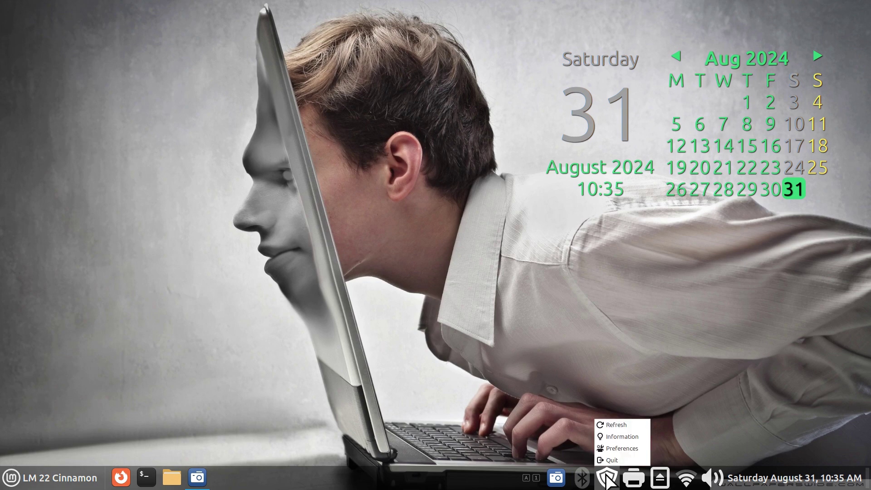
left_click(619, 425)
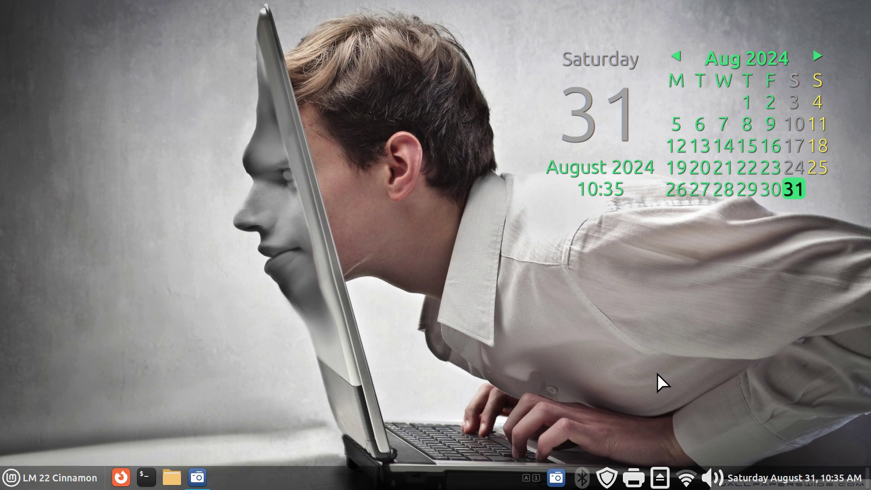
right_click(606, 479)
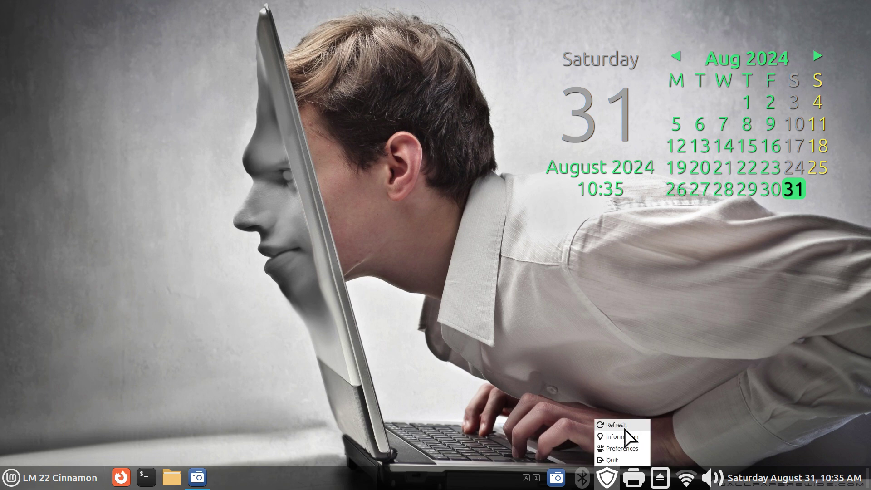
left_click(633, 363)
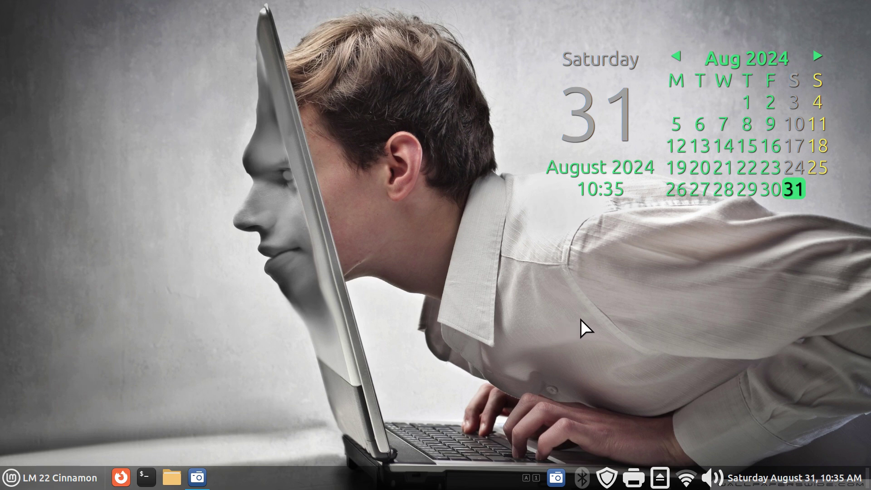
Step: View Update Manager's Information log confirming the system is up to date, then close it
right_click(607, 477)
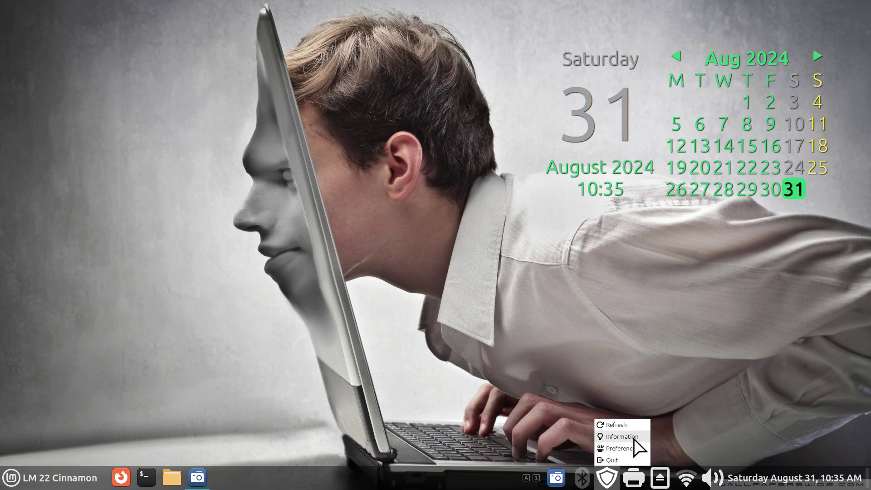
left_click(634, 437)
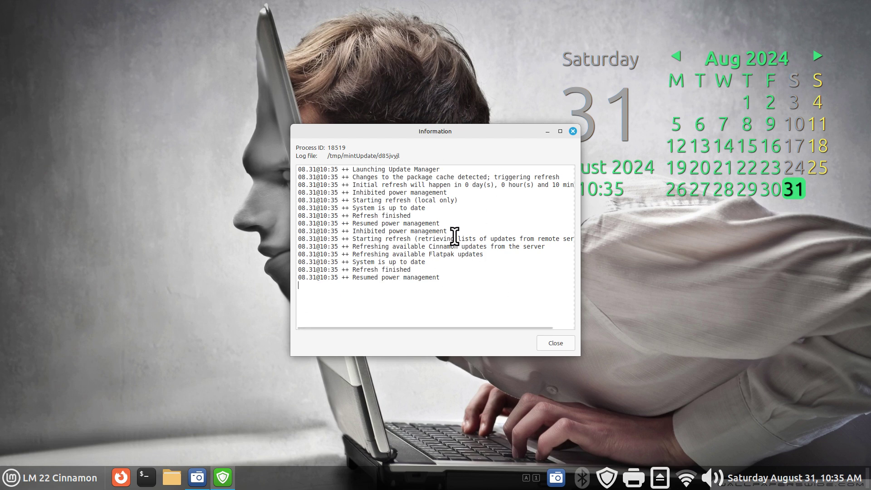
left_click(572, 131)
Step: Open Preferences from the tray, move it, and toggle 'Hide the update manager after applying updates' on then off
right_click(607, 477)
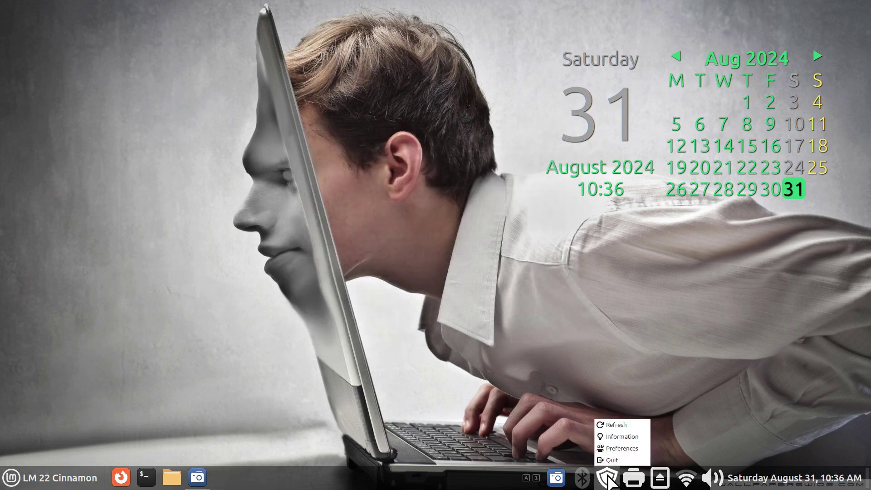
left_click(621, 448)
left_click_drag(572, 132, 535, 74)
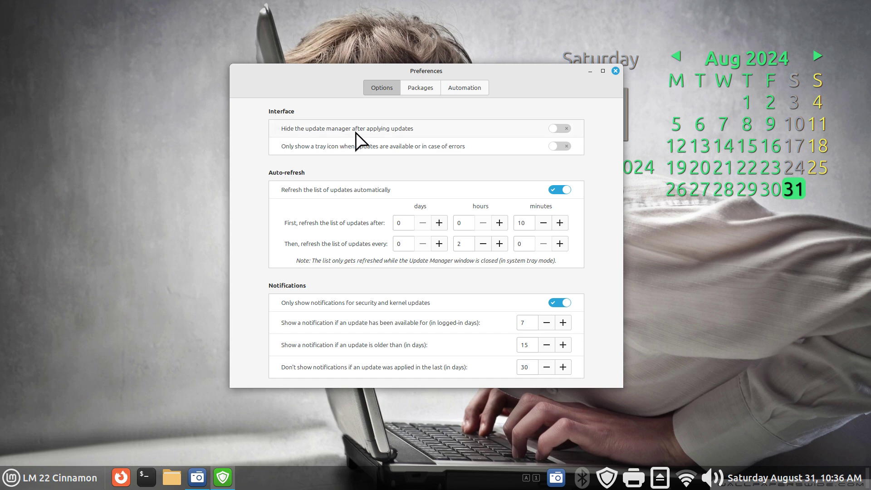
left_click(562, 128)
left_click(556, 129)
Step: Show the Packages page, with Cinnamon spice and Flatpak updates enabled and no blocked packages
left_click(409, 89)
left_click_drag(495, 74, 457, 67)
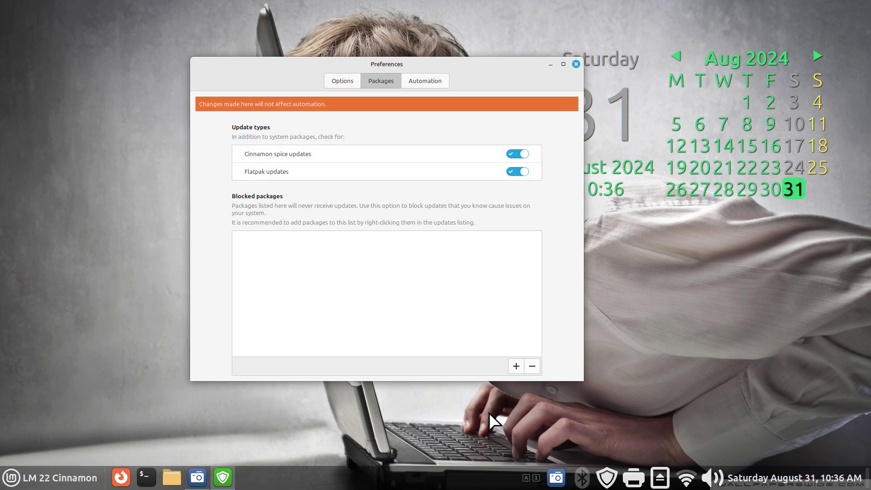
right_click(475, 483)
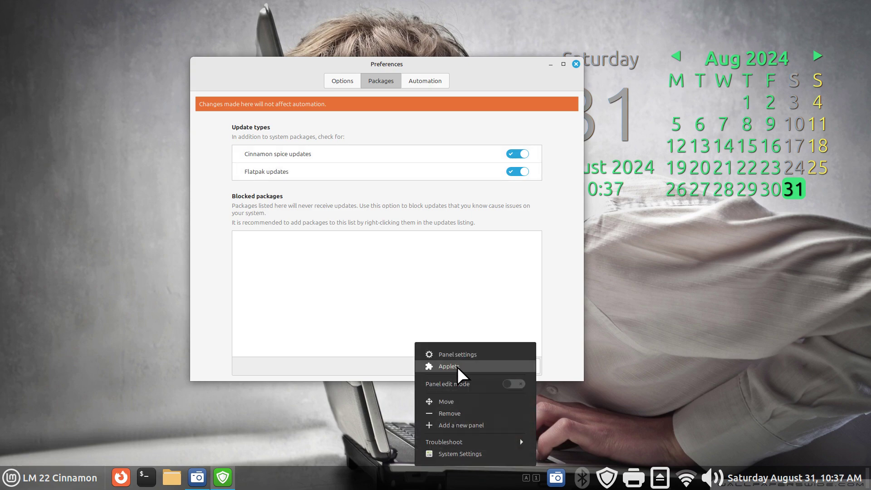
left_click(627, 314)
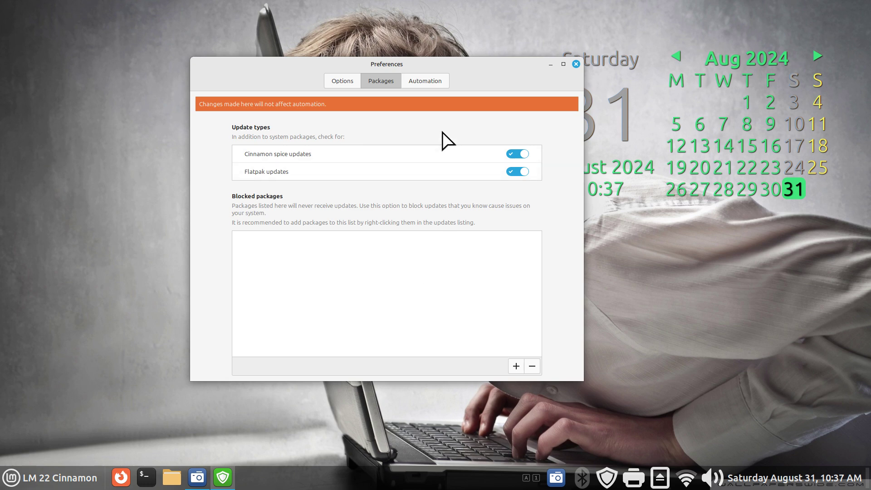
Step: Review the Automation page with all automatic update and maintenance switches off, then close Preferences
left_click(429, 81)
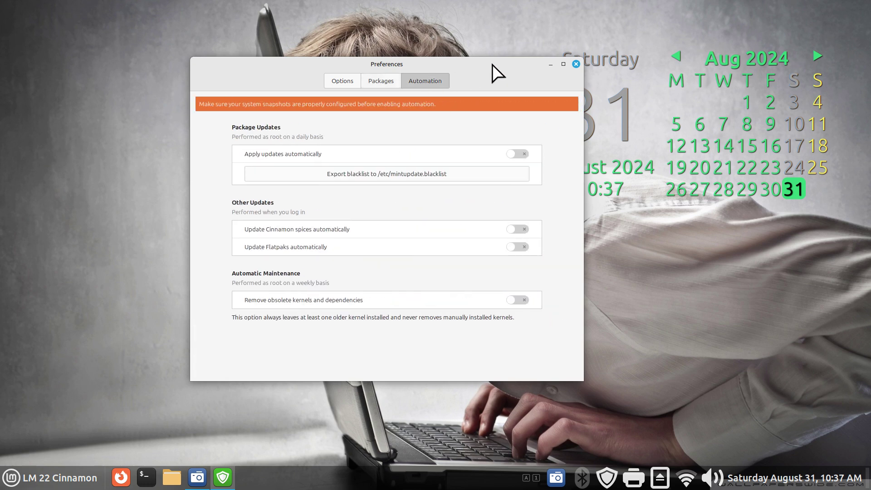
left_click_drag(492, 64, 555, 58)
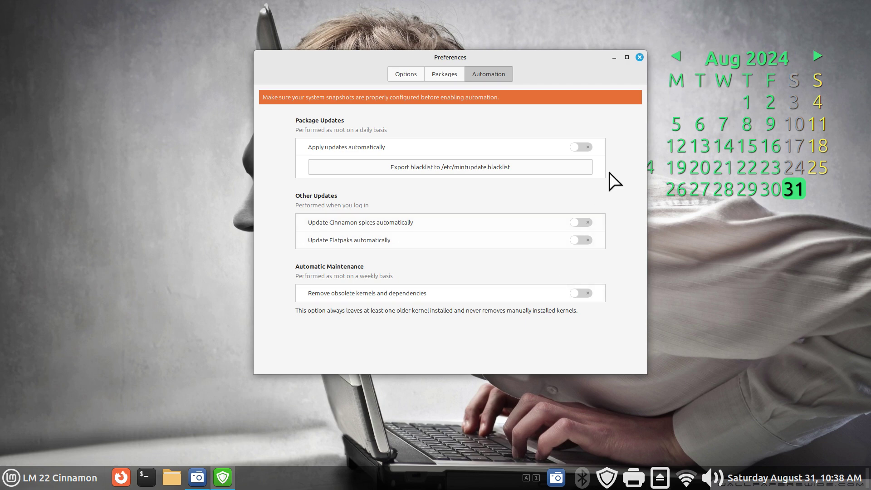
left_click(637, 56)
Step: Open the main Update Manager window from the tray, move it up-left, and Refresh to confirm no updates
right_click(607, 479)
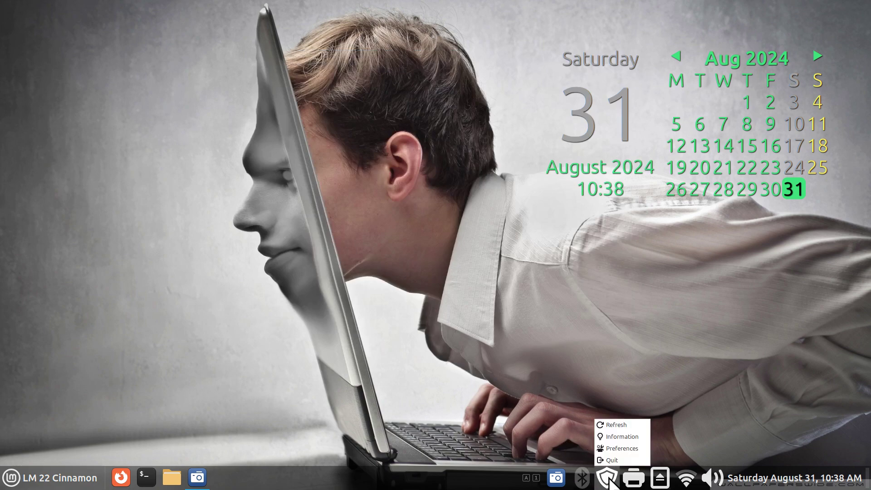
left_click(611, 353)
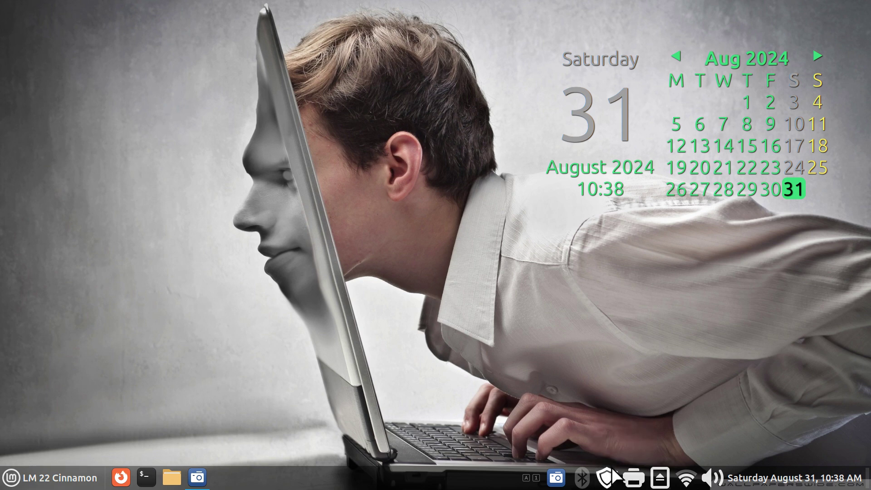
left_click(607, 479)
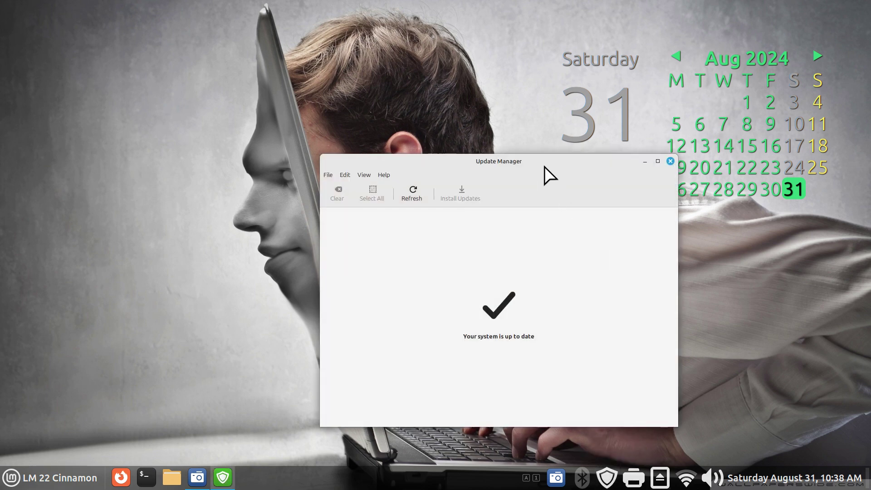
left_click_drag(544, 173, 372, 135)
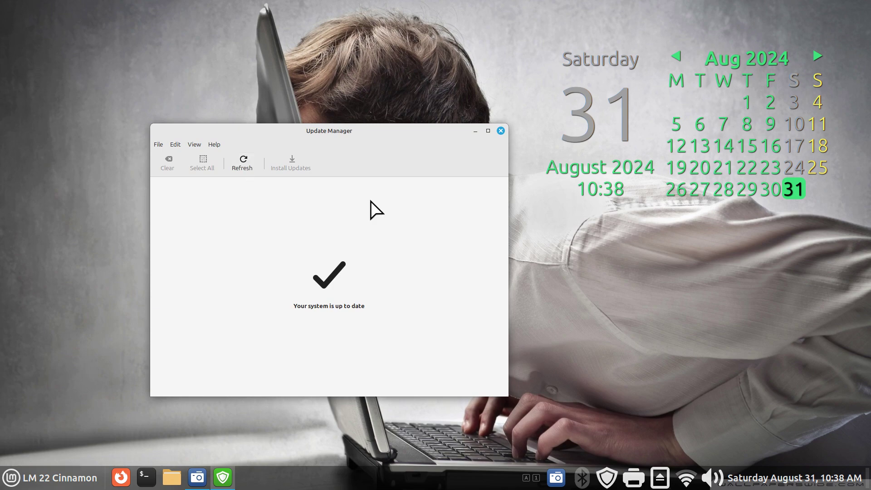
right_click(607, 477)
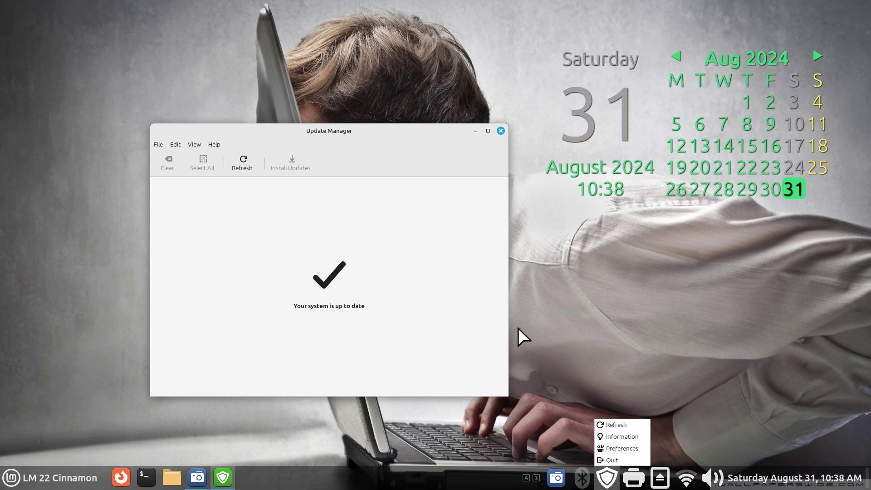
left_click(453, 279)
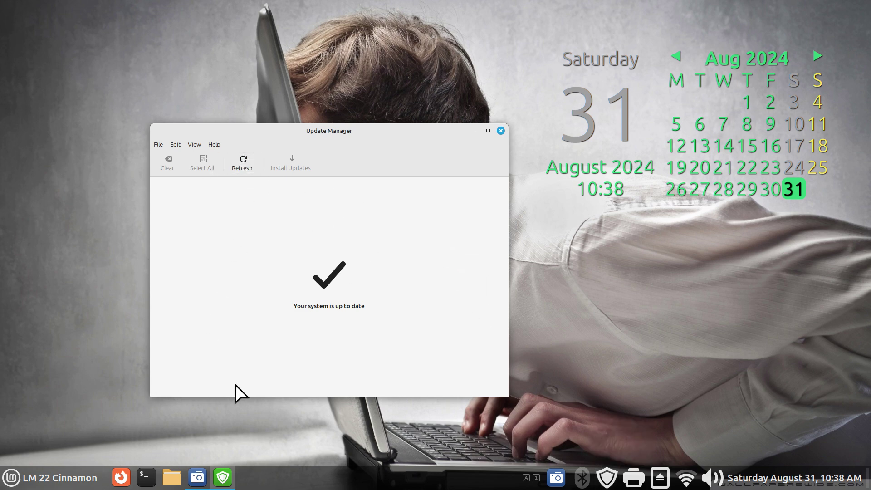
left_click(242, 166)
Step: Look at the File menu, then review the Automation preferences page and close Preferences
left_click(157, 145)
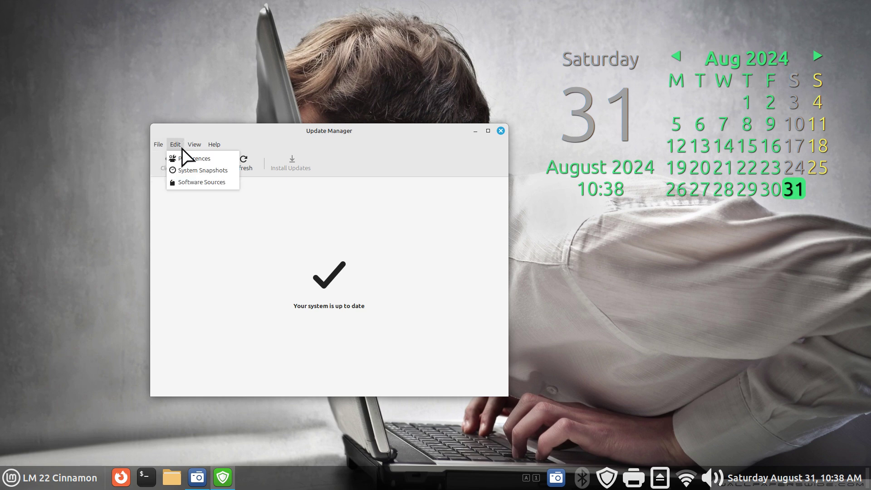
left_click(183, 159)
left_click(496, 134)
left_click_drag(577, 119, 735, 53)
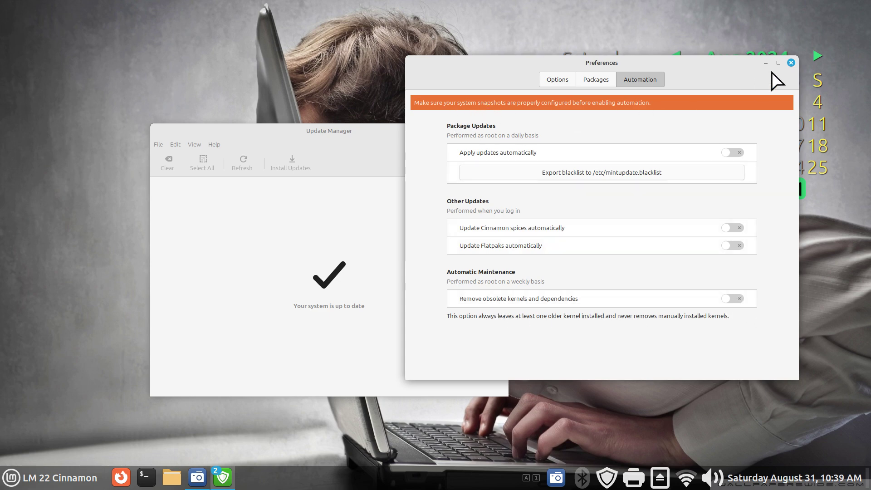
left_click(791, 62)
Step: Launch Edit > System Snapshots and authenticate Timeshift with the administrator password
left_click(175, 144)
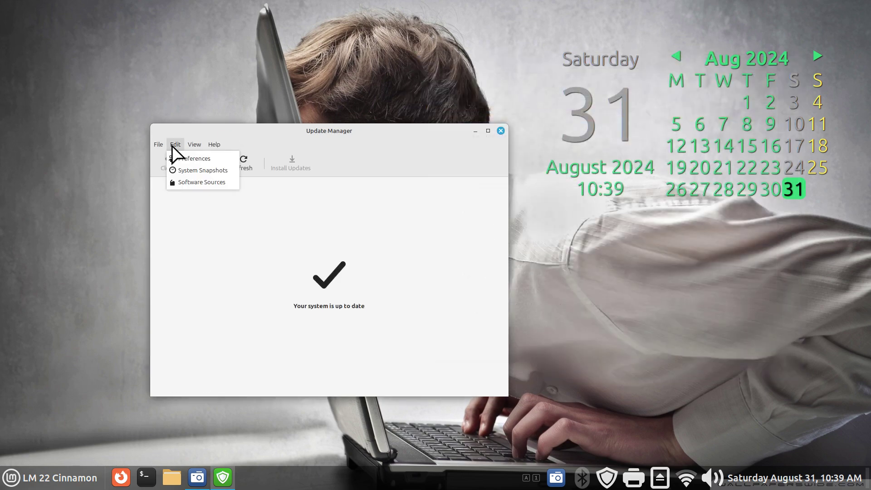
left_click(172, 171)
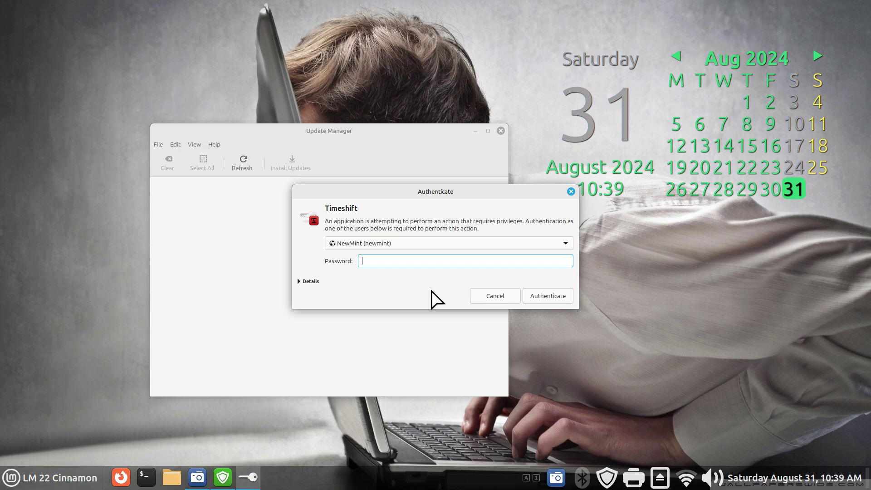
type("••••")
key("Return")
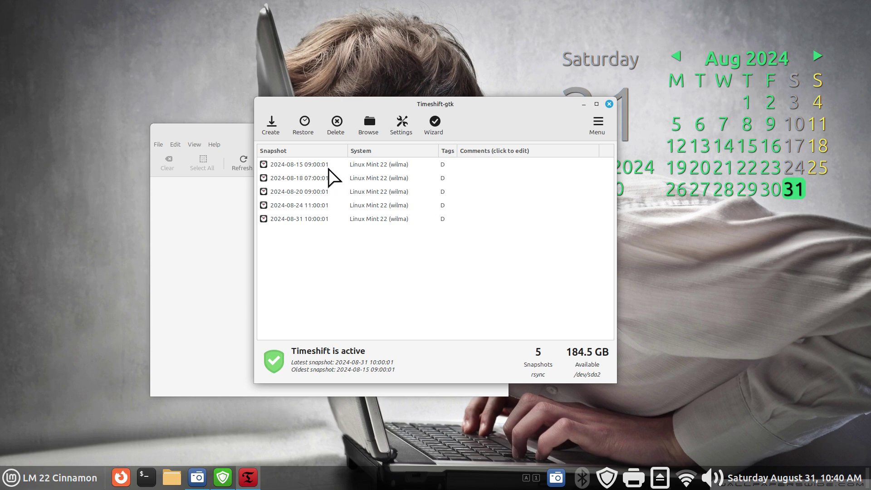
Step: Select the 2024-08-15 snapshot, review the Schedule settings keeping 5 daily snapshots, then close Timeshift
mouse_move(321, 221)
left_click(306, 166)
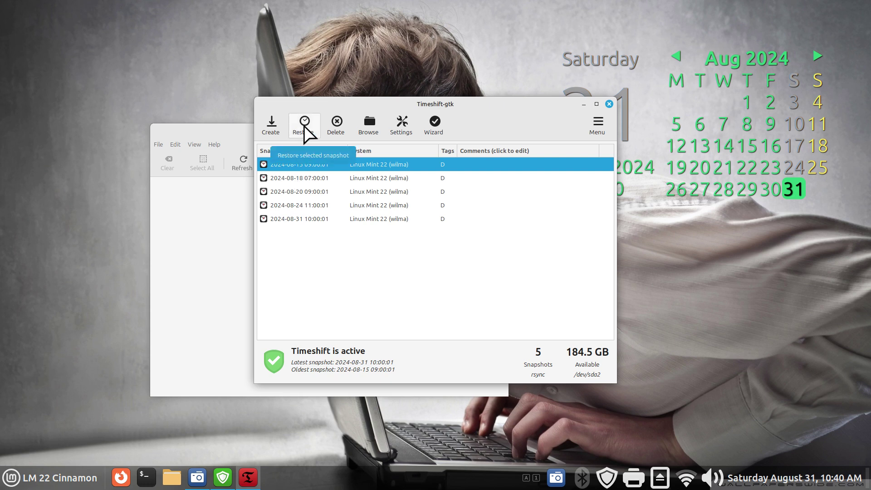
left_click(401, 124)
left_click(428, 110)
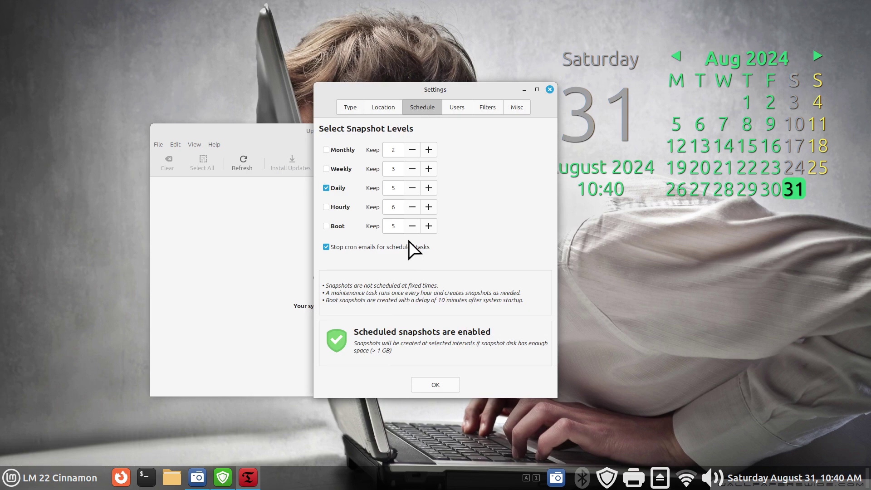
double_click(391, 187)
mouse_move(376, 251)
left_click(549, 90)
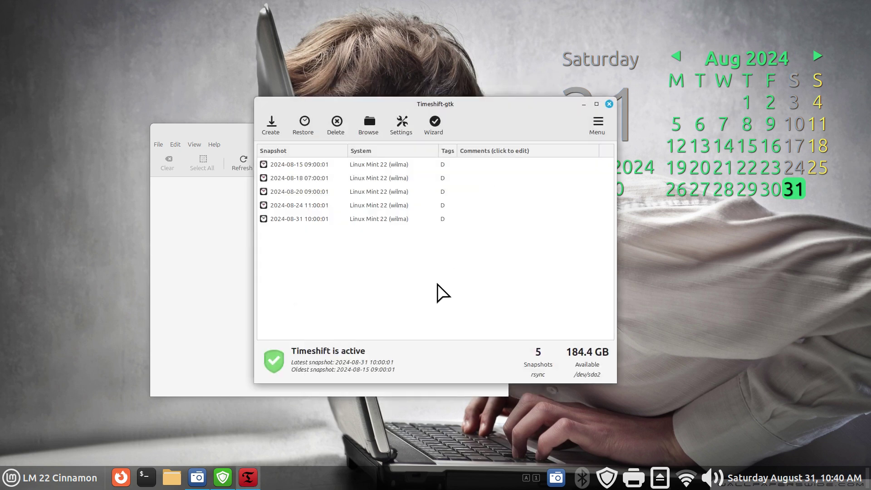
left_click(608, 104)
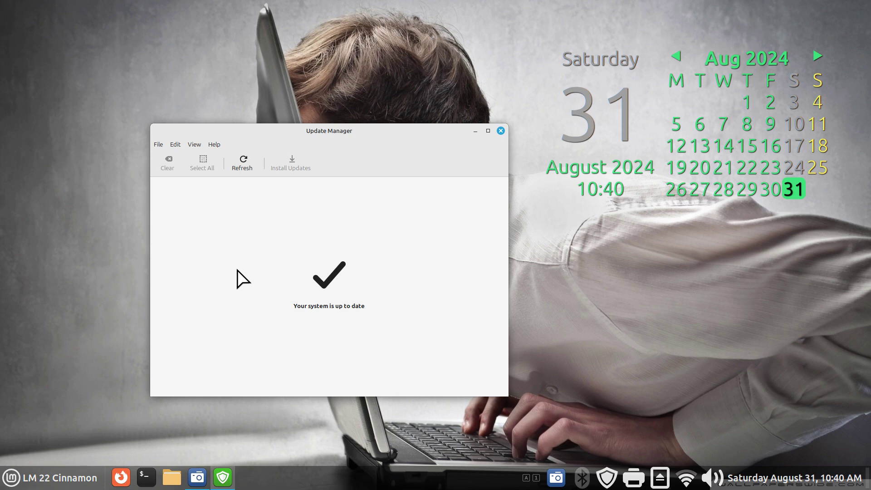
Step: Open Edit > Software Sources, authenticate with the password, and move the window left
left_click(175, 144)
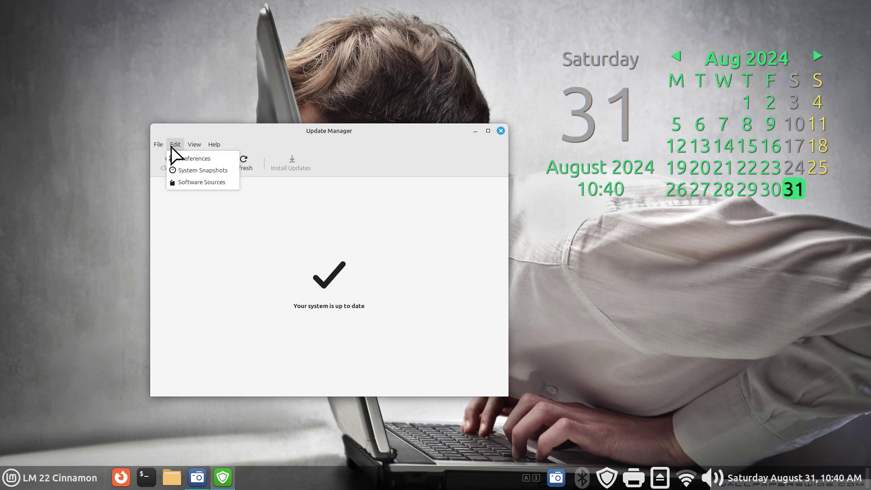
left_click(195, 183)
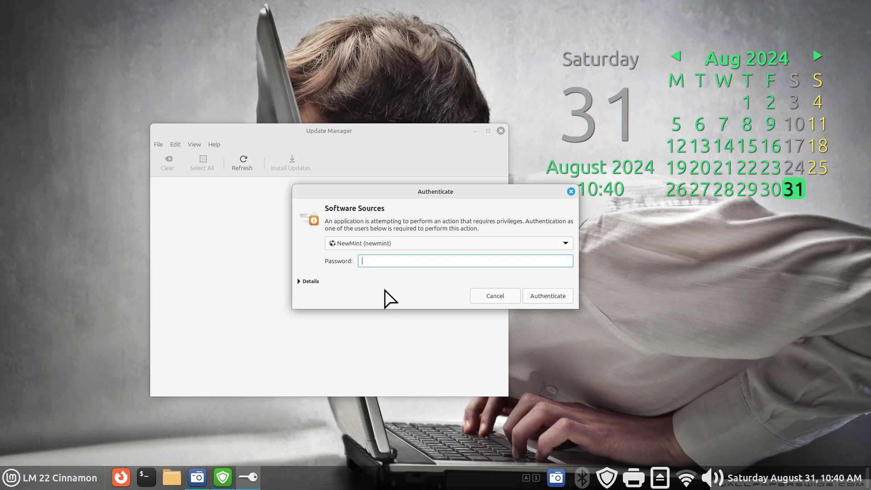
type("***")
key("Return")
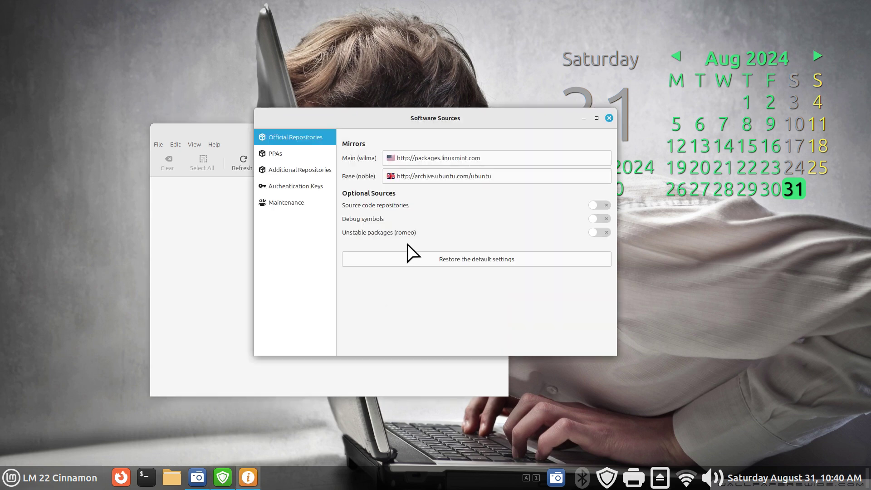
left_click_drag(459, 111, 306, 159)
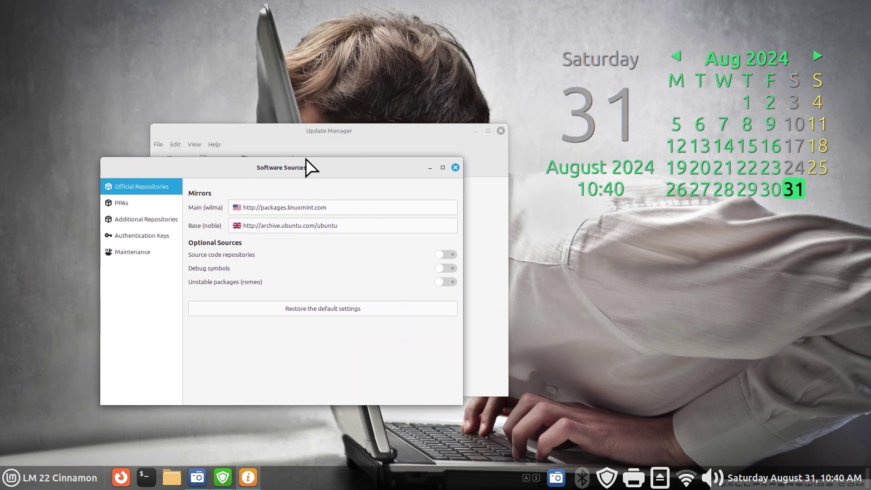
right_click(330, 486)
left_click(332, 453)
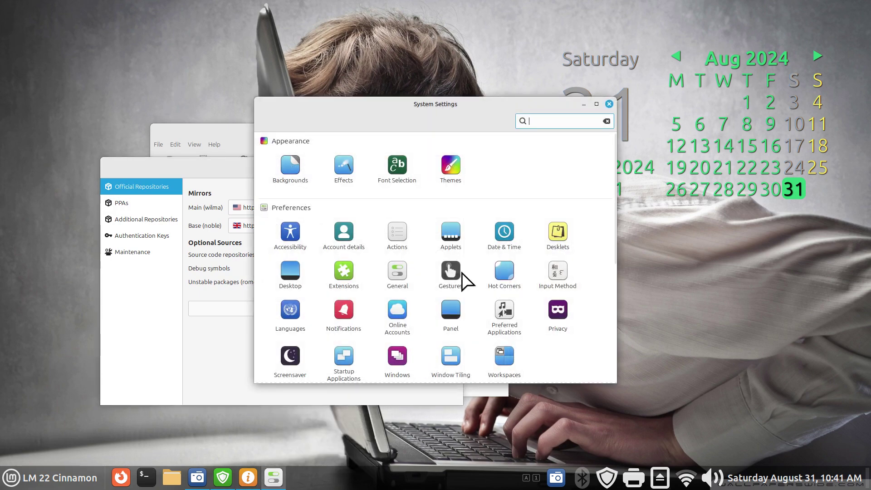
scroll(480, 255, "down", 5)
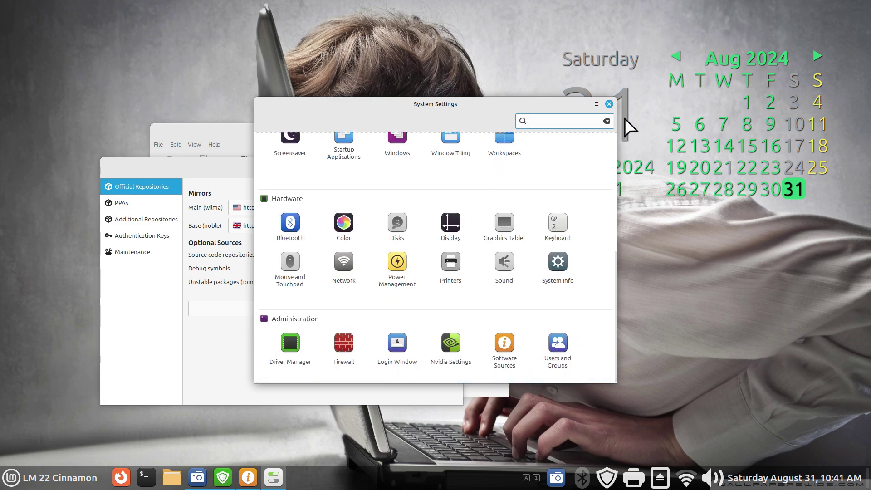
left_click(609, 104)
left_click_drag(309, 167, 347, 134)
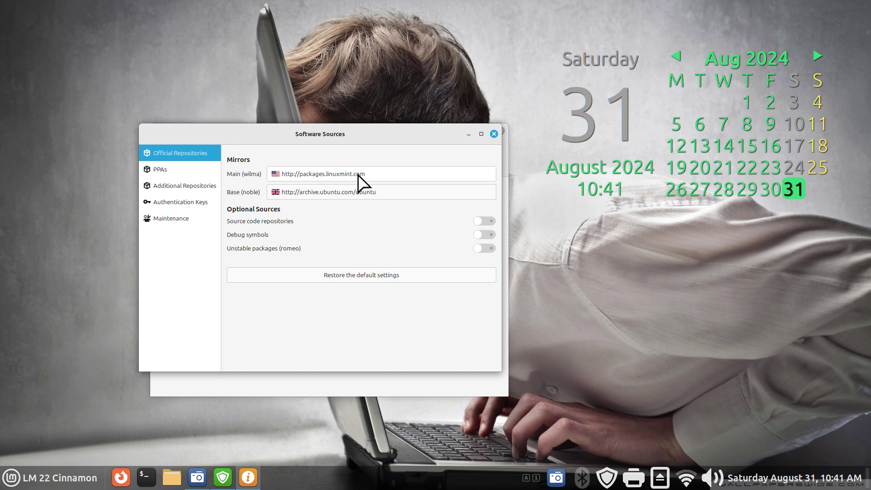
left_click(397, 176)
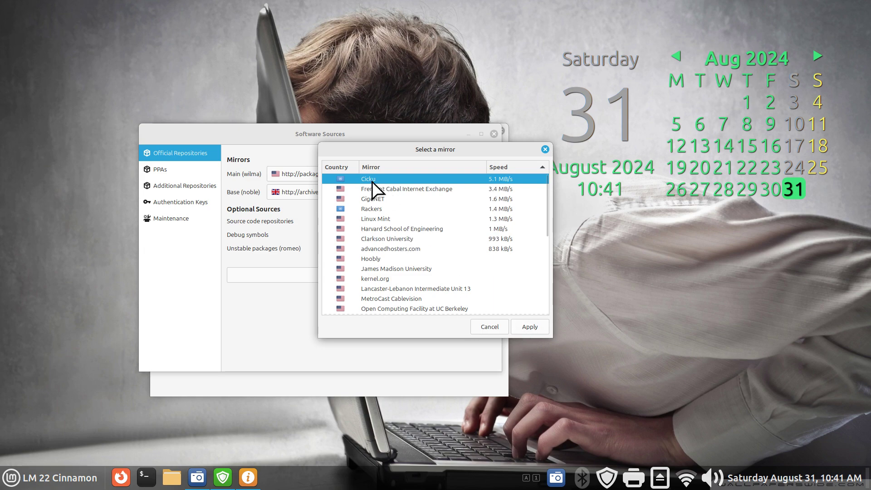
left_click(489, 326)
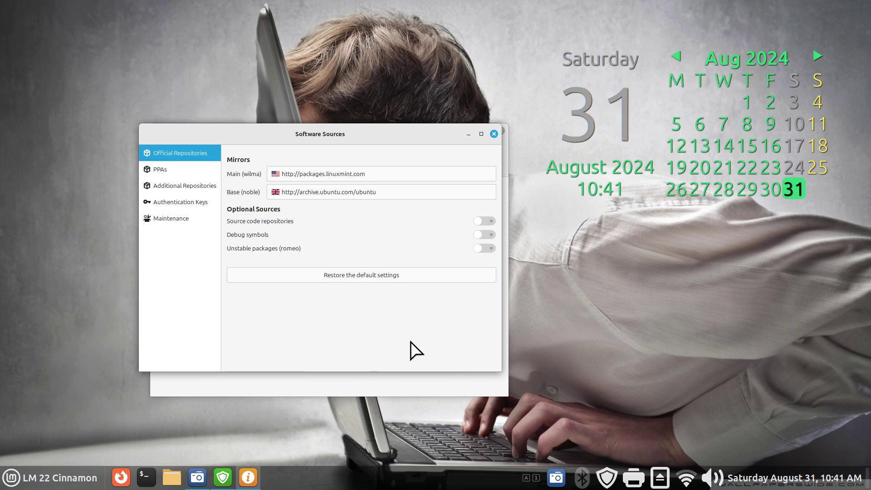
left_click_drag(412, 138, 771, 156)
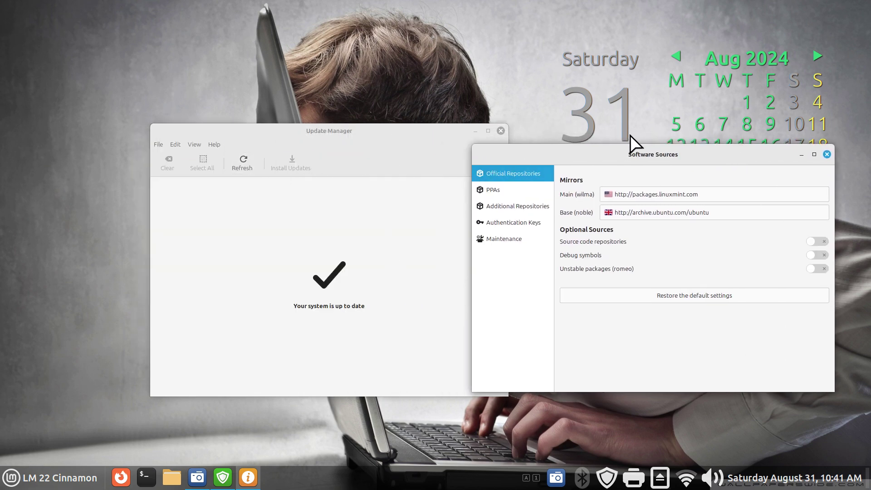
left_click_drag(626, 157, 300, 161)
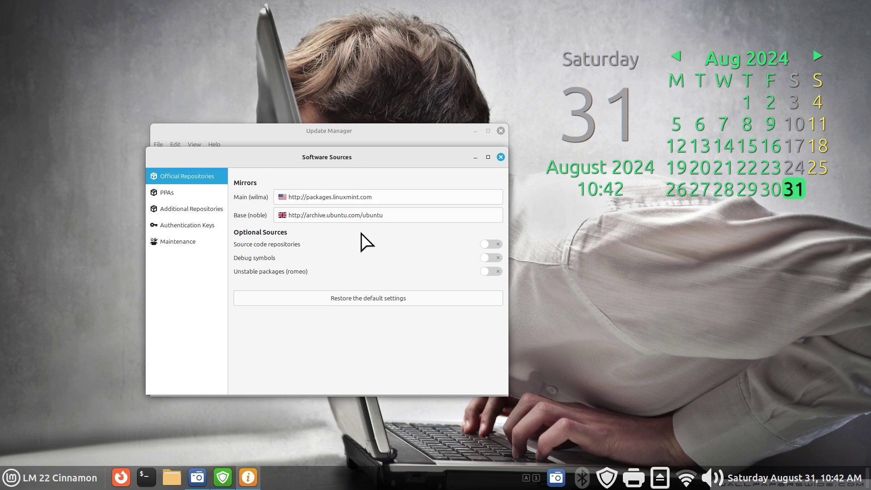
Step: Close Software Sources and open View > History of Updates showing the 2024-08-31 package upgrades
left_click(501, 157)
left_click(175, 144)
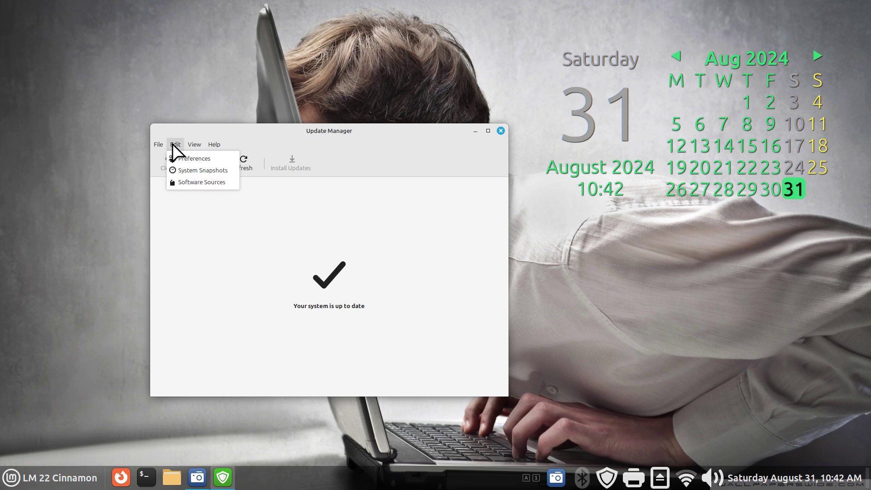
mouse_move(196, 144)
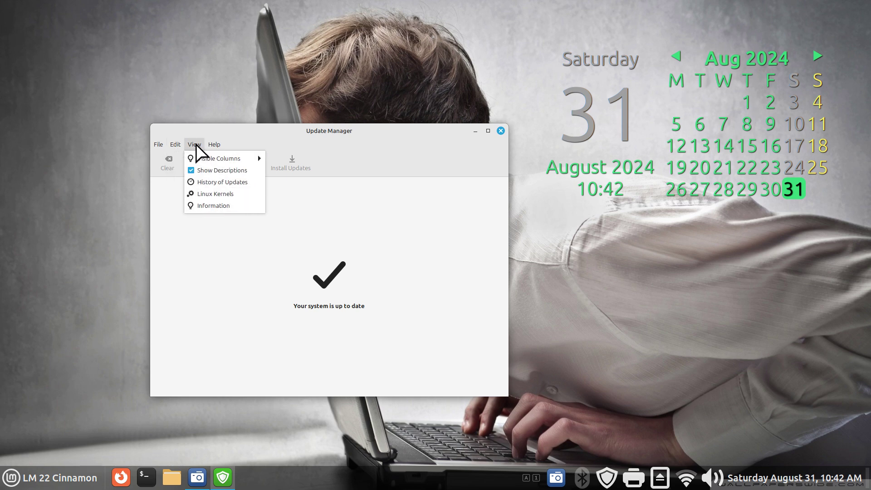
mouse_move(205, 160)
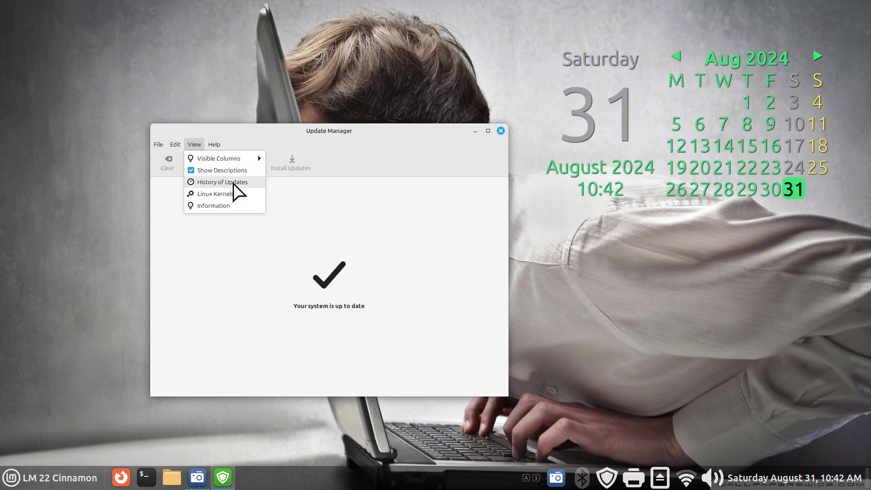
left_click(232, 183)
Step: Widen the History of Updates window and its Date, Update and New Version columns
left_click_drag(439, 132, 333, 169)
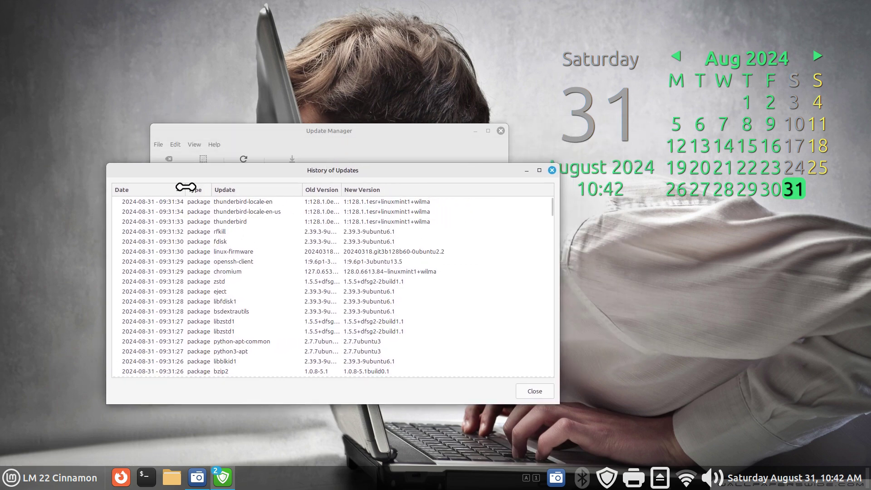
left_click_drag(185, 189, 254, 189)
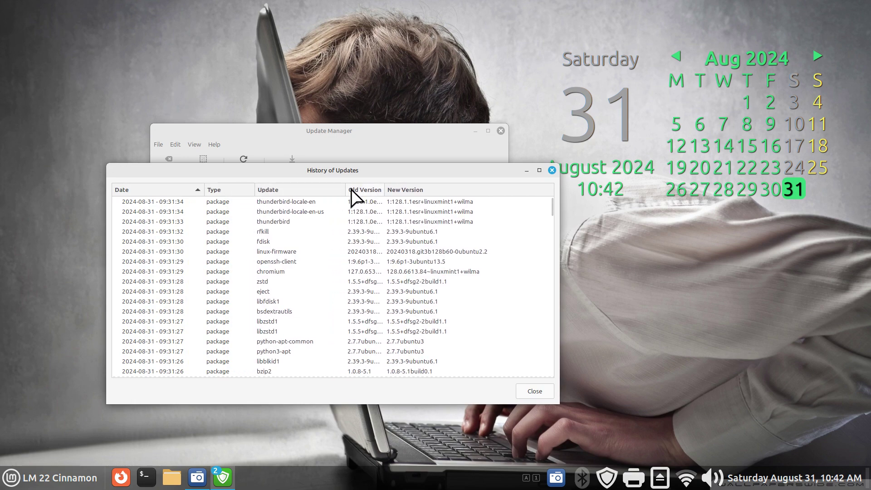
left_click_drag(345, 187, 443, 186)
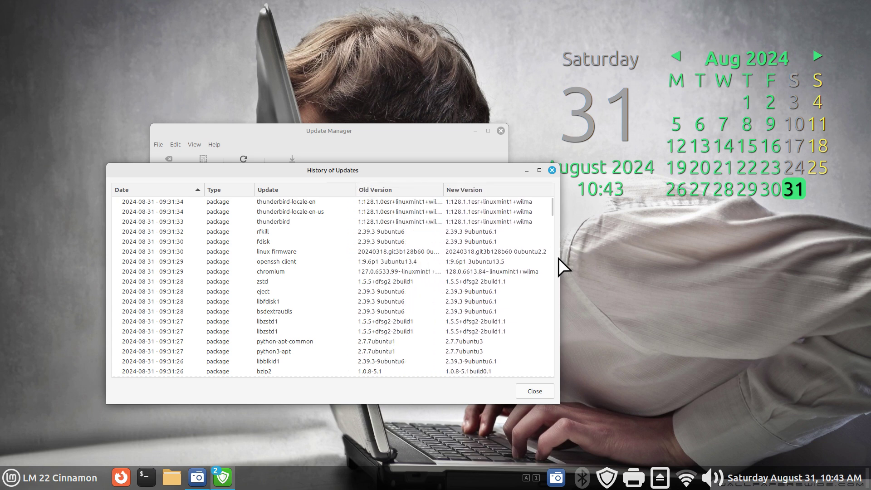
left_click_drag(554, 260, 703, 259)
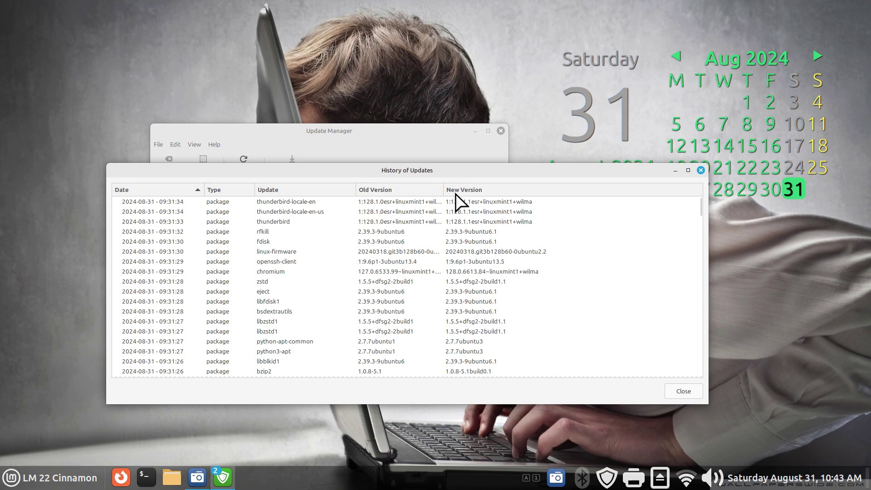
left_click_drag(447, 188, 475, 189)
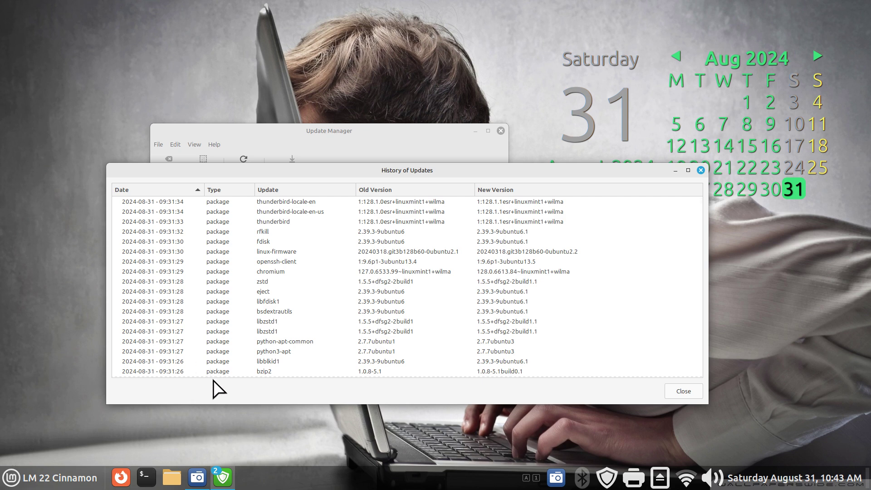
Step: Select the thunderbird-locale-en-us, chromium and xz-utils entries to read their versions
left_click(143, 212)
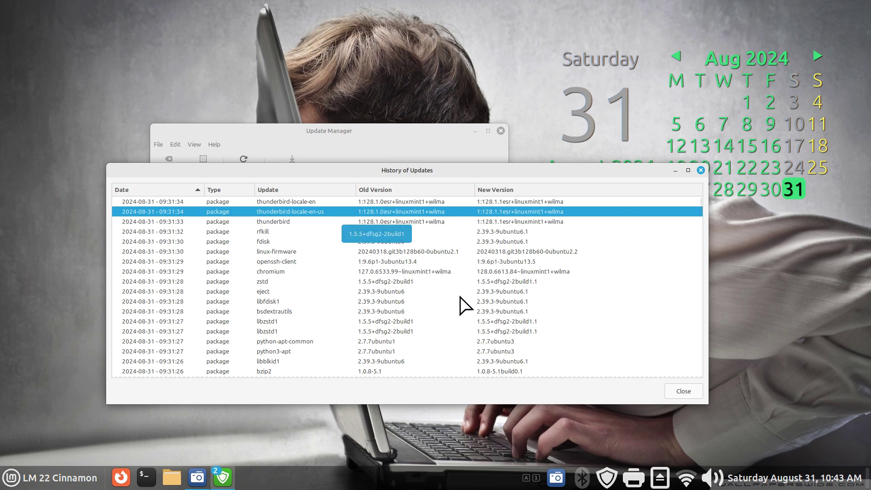
left_click(269, 272)
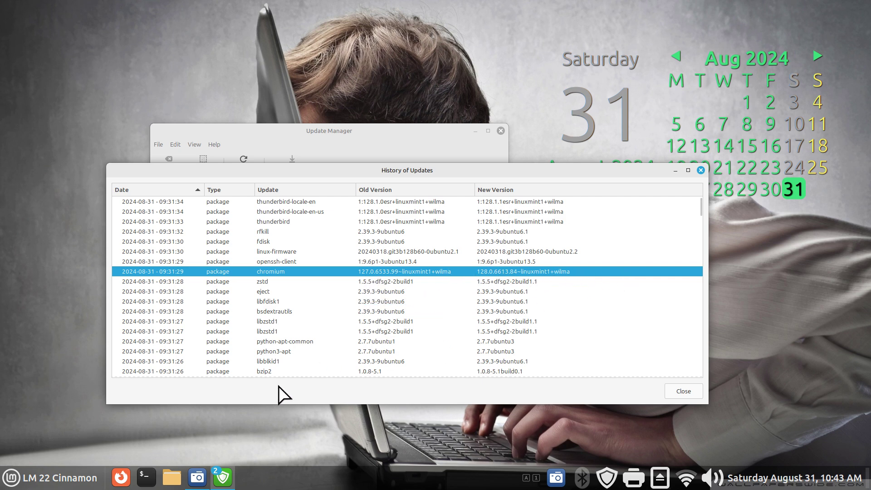
scroll(146, 252, "down", 8)
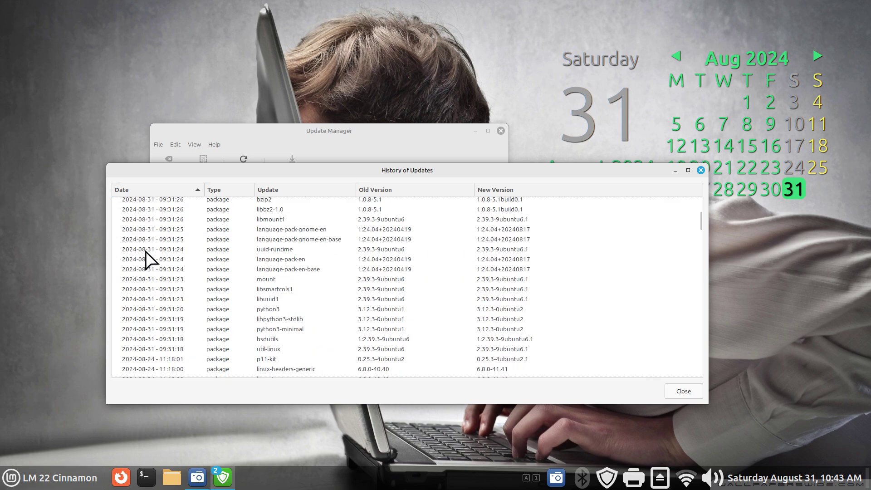
scroll(150, 259, "down", 3)
left_click(163, 306)
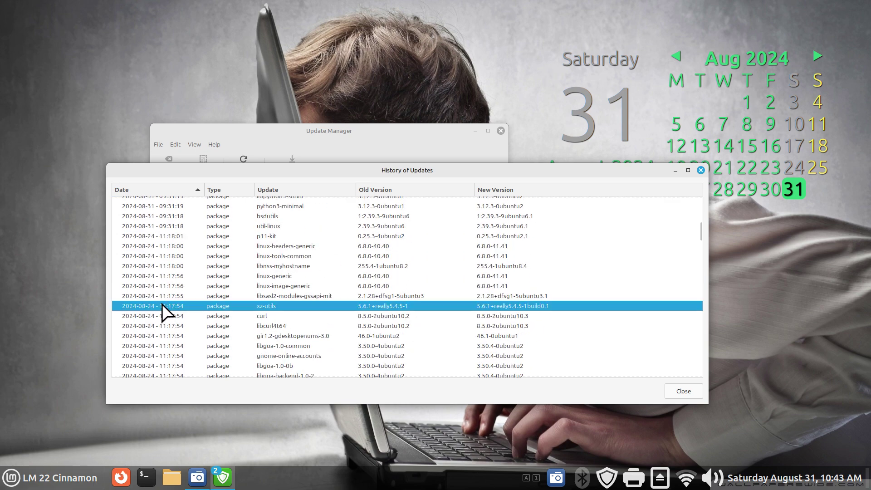
Step: Close the update history and request the Linux Kernels list from the View menu
left_click(701, 170)
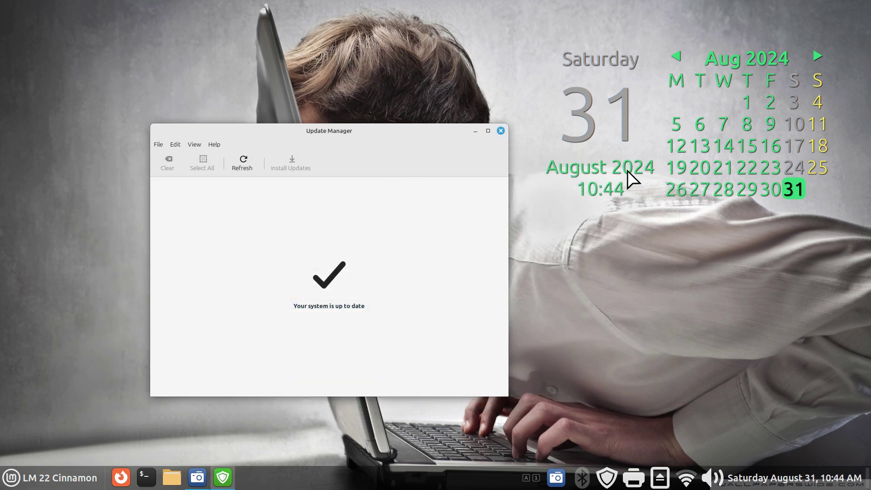
left_click(192, 144)
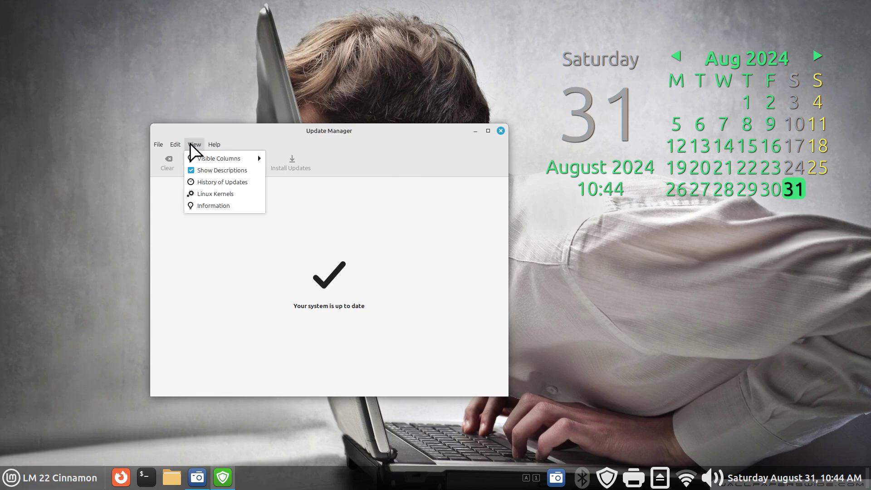
left_click(228, 194)
Step: Accept the kernels warning, review the list showing 6.8.0-41 active, then close it
left_click_drag(367, 149, 606, 155)
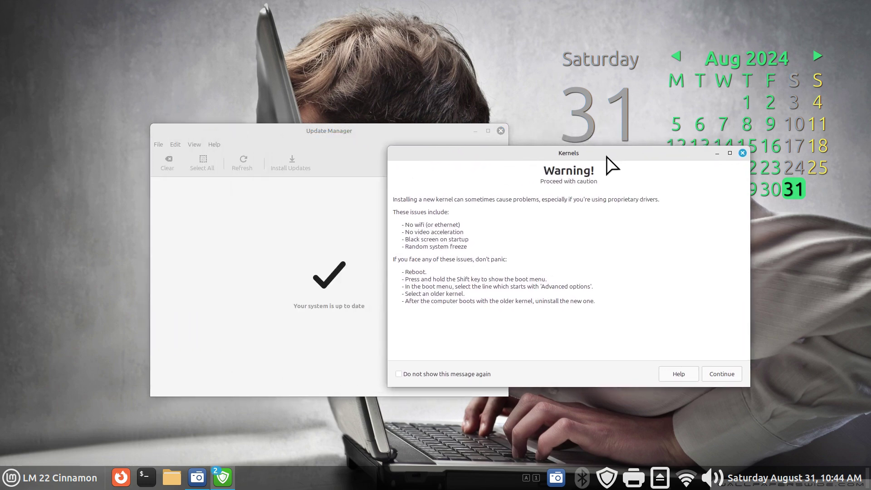
left_click(176, 145)
left_click(627, 217)
left_click_drag(491, 152, 254, 170)
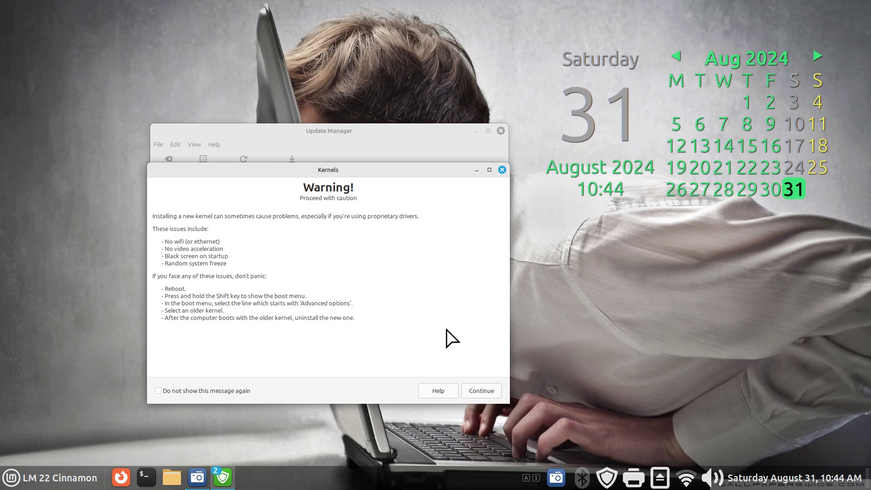
left_click(481, 392)
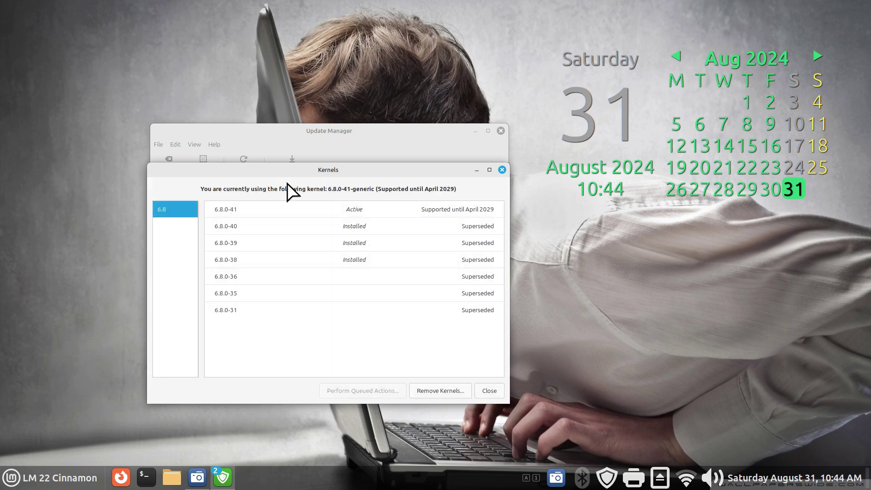
left_click(502, 170)
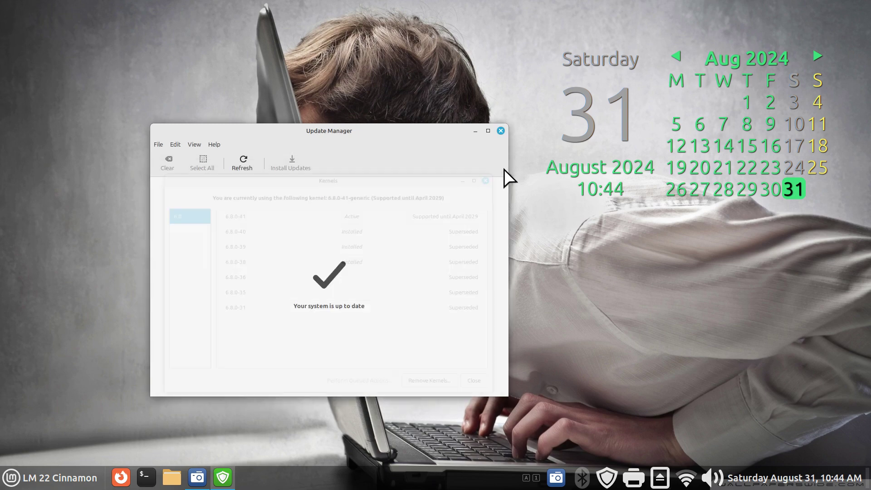
Step: Check the Preferences Automation tab, with every option still off, and close Preferences
left_click(176, 144)
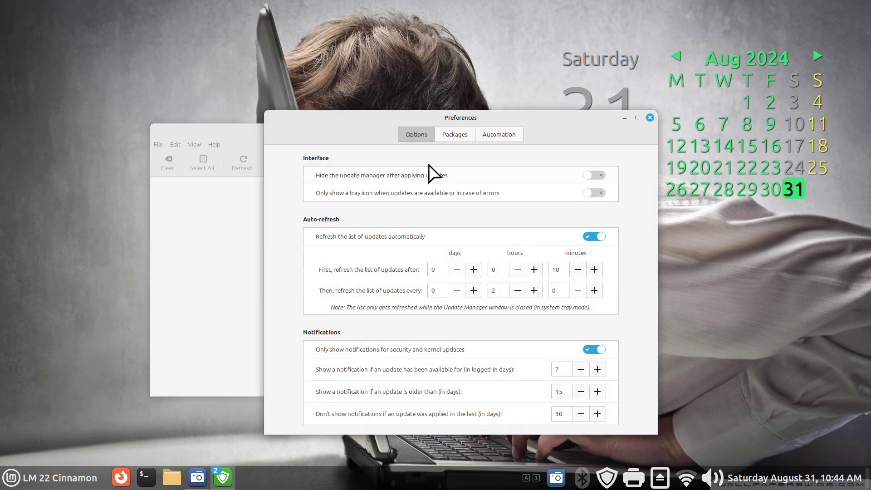
left_click(494, 138)
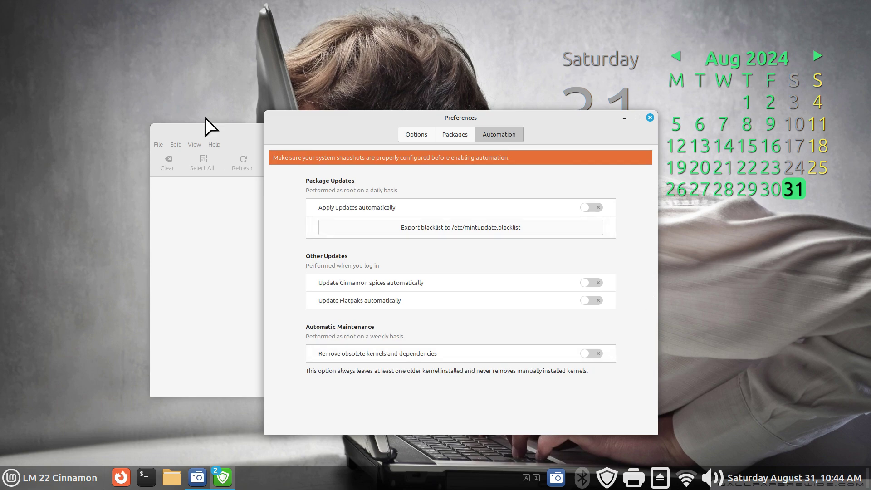
left_click(649, 118)
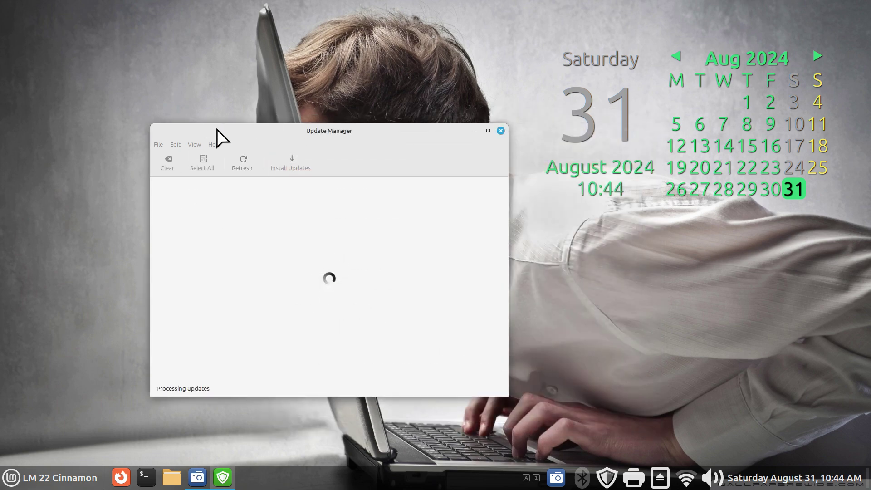
left_click(198, 144)
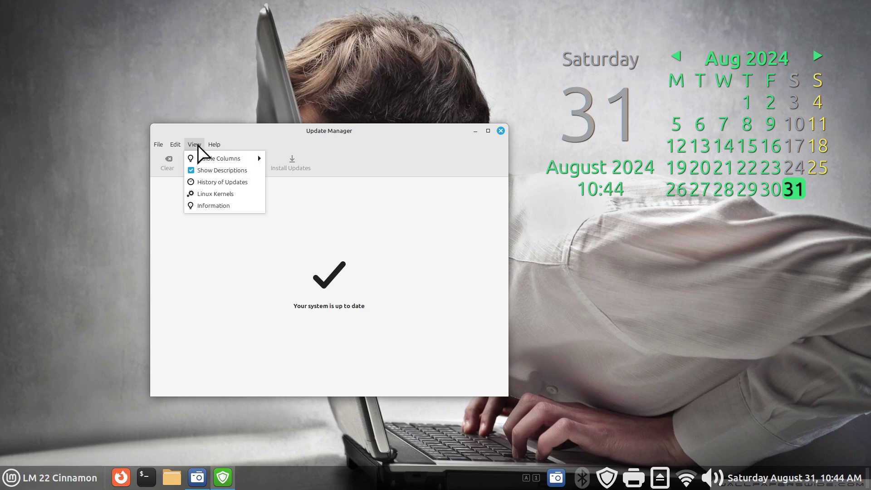
left_click(217, 194)
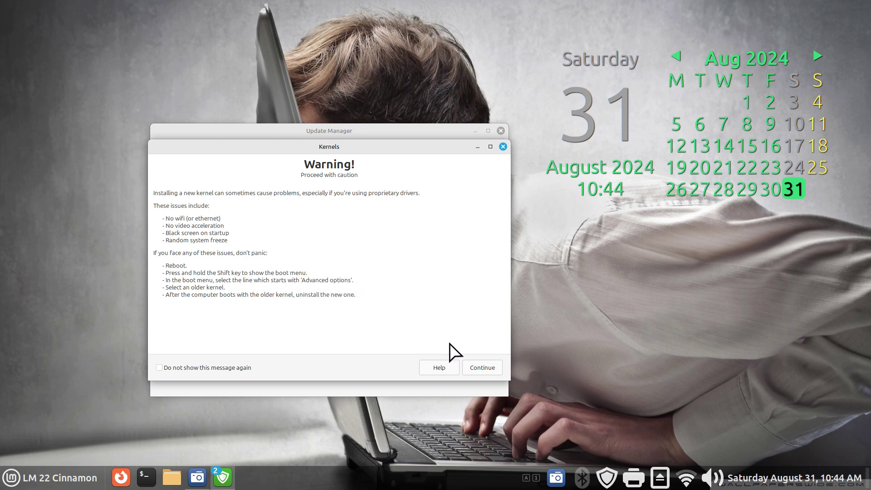
left_click(476, 365)
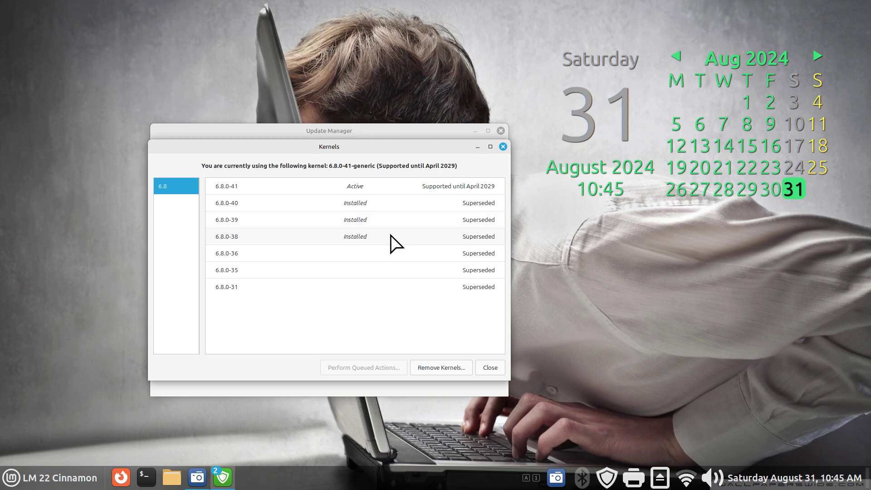
left_click(360, 235)
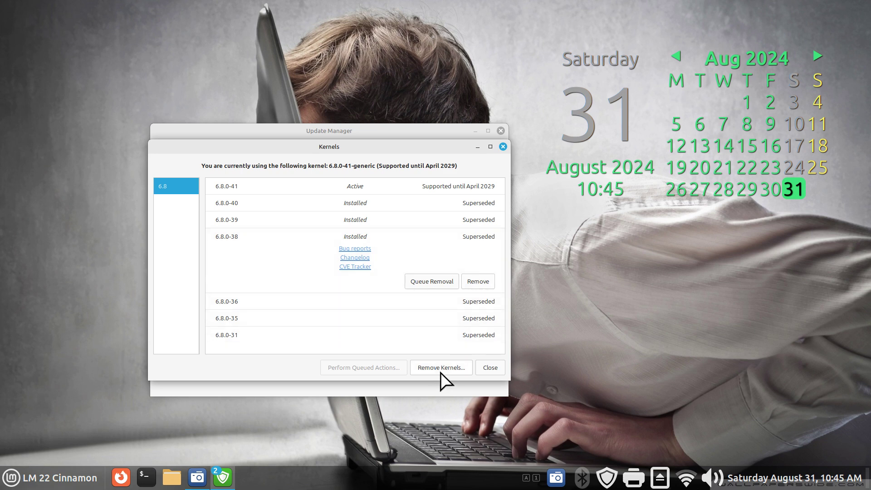
left_click(498, 366)
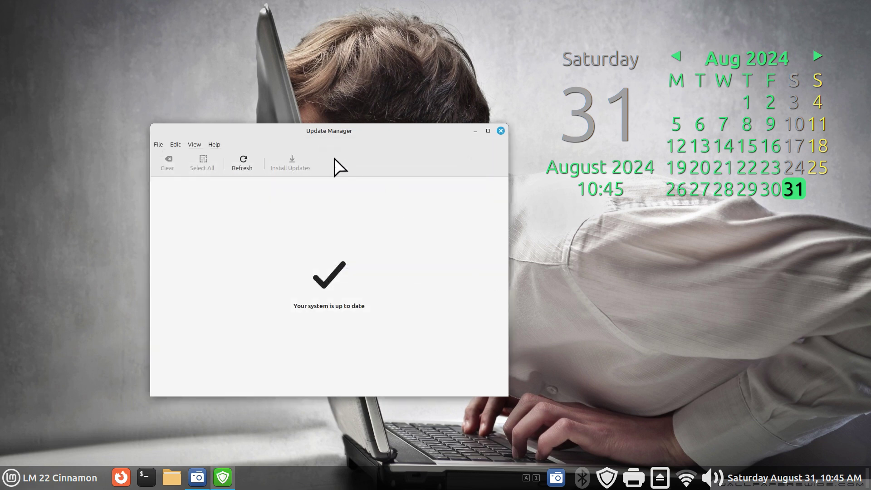
left_click(194, 145)
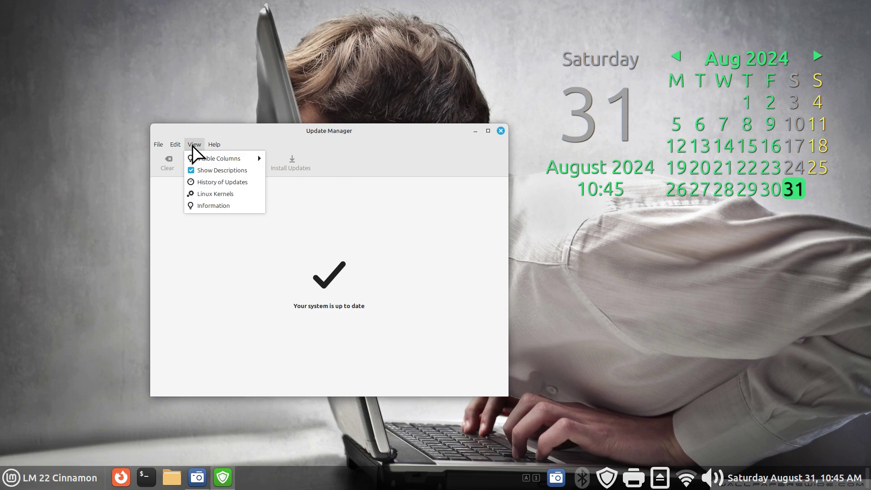
left_click(200, 194)
left_click(486, 371)
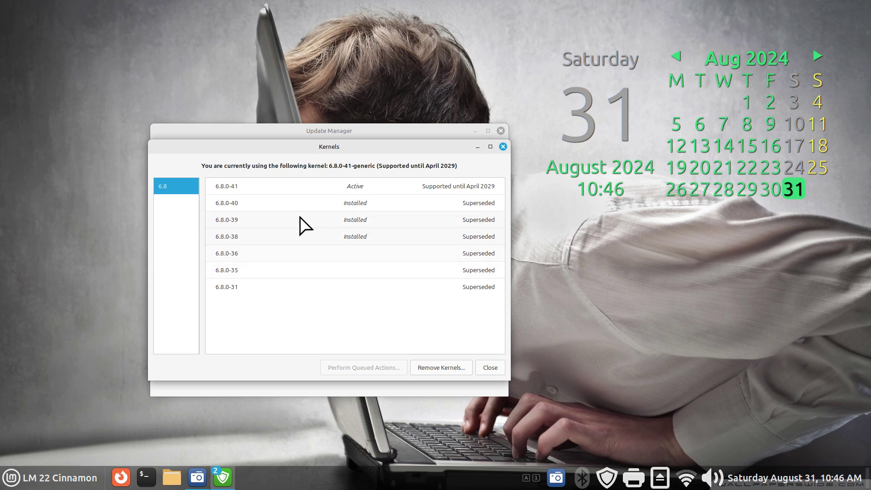
left_click(369, 188)
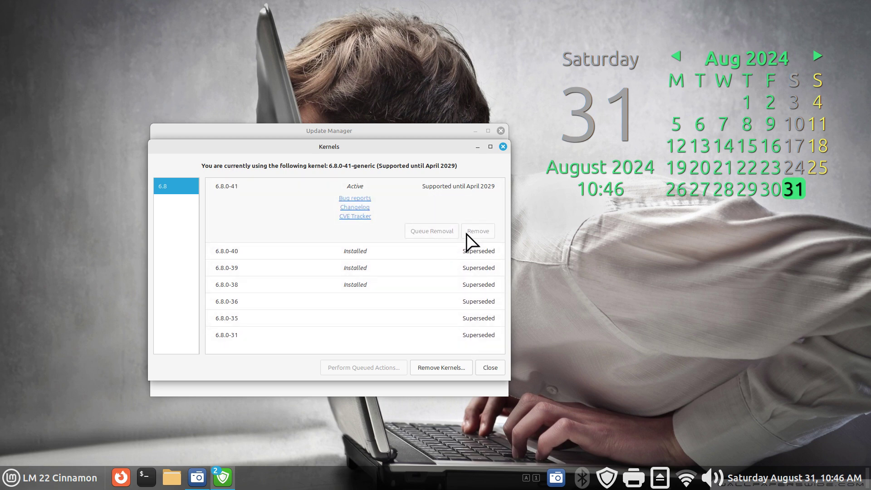
left_click(491, 368)
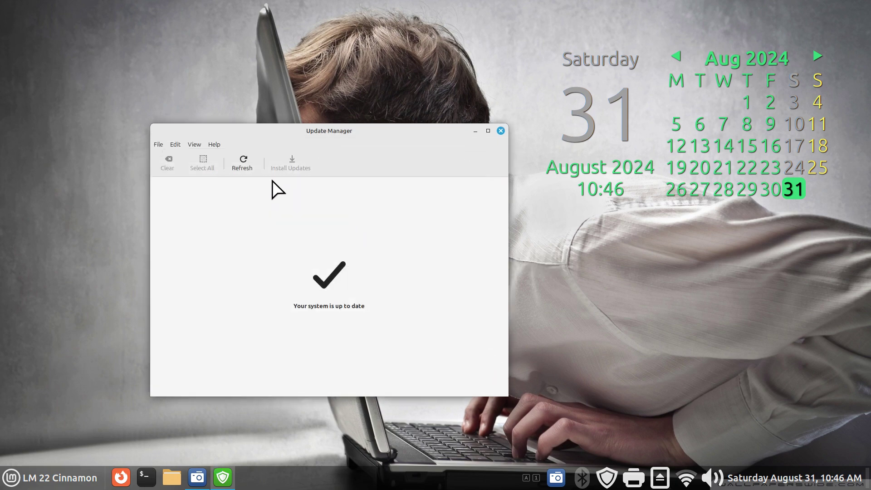
left_click(194, 144)
left_click(214, 194)
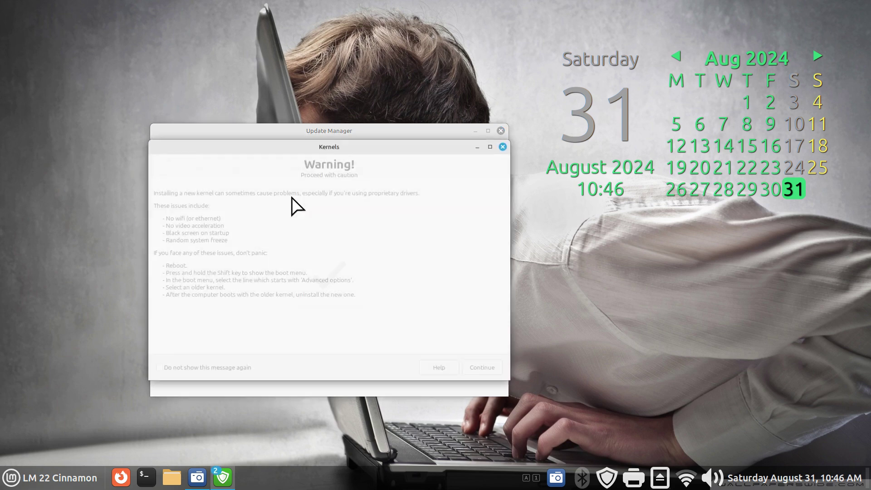
left_click(489, 367)
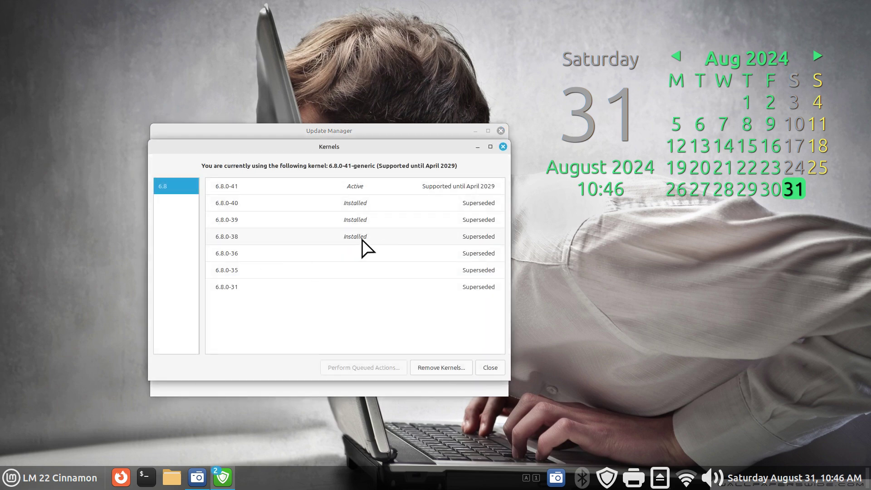
left_click(490, 367)
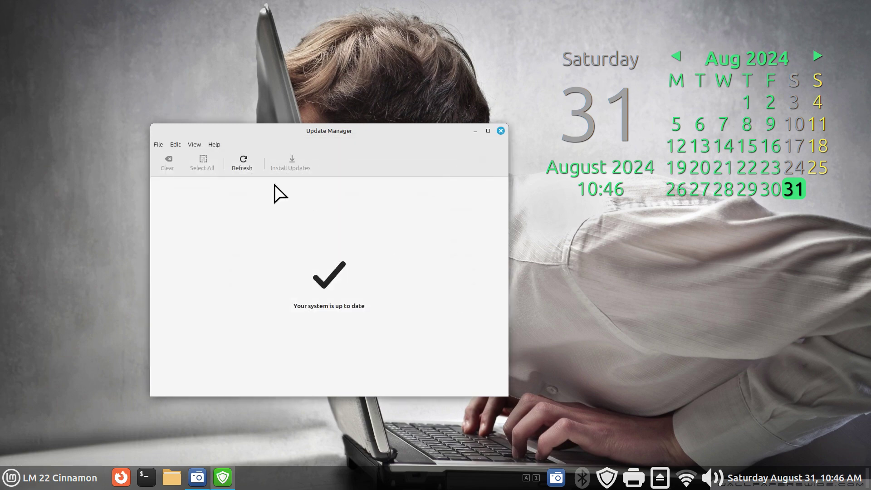
left_click(192, 145)
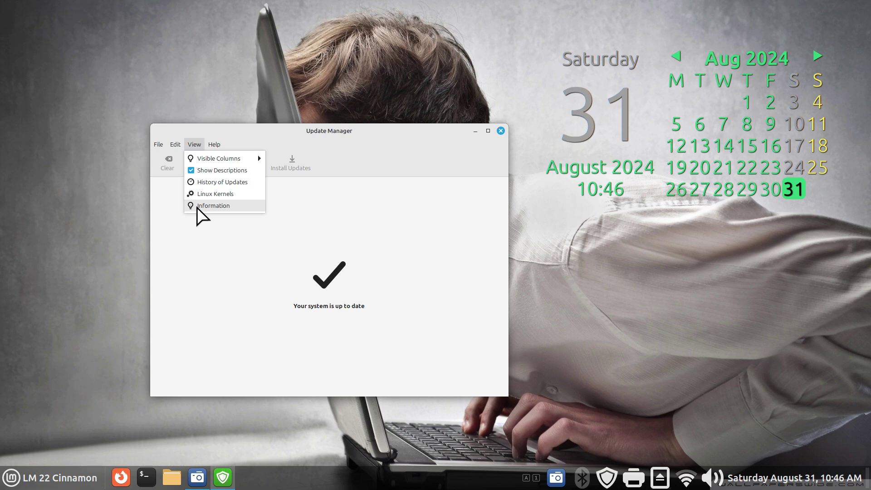
left_click(503, 274)
right_click(606, 477)
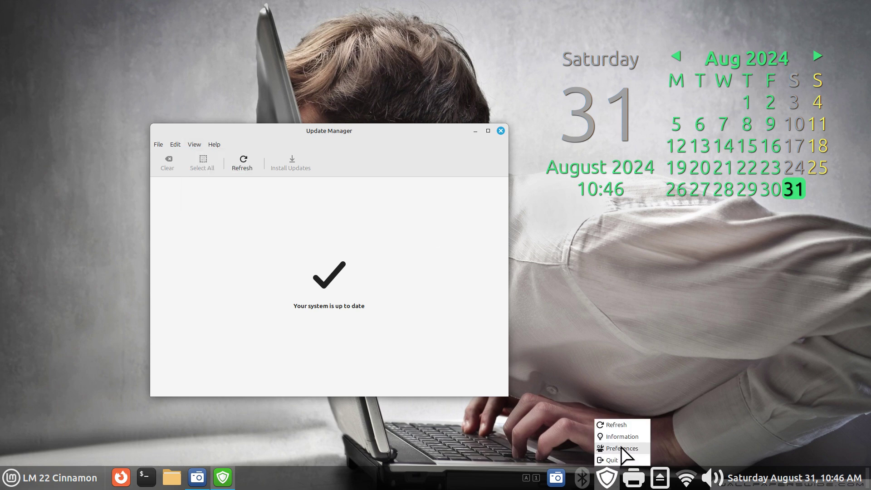
left_click(622, 436)
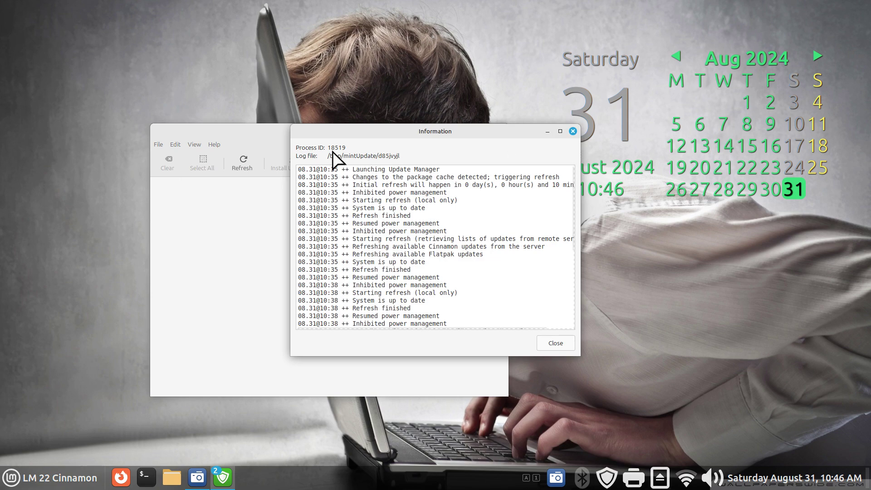
left_click_drag(572, 210, 573, 311)
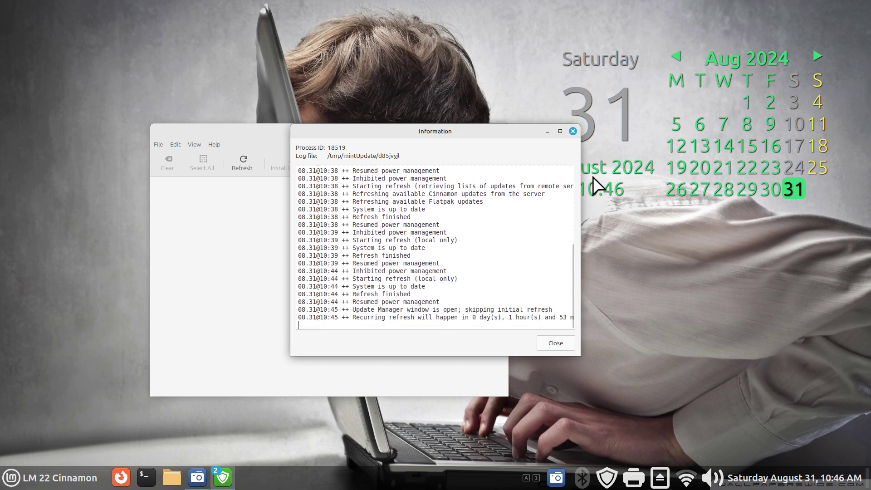
left_click(573, 131)
Step: View and dismiss the Update Manager Welcome Screen from the Help menu
left_click(194, 145)
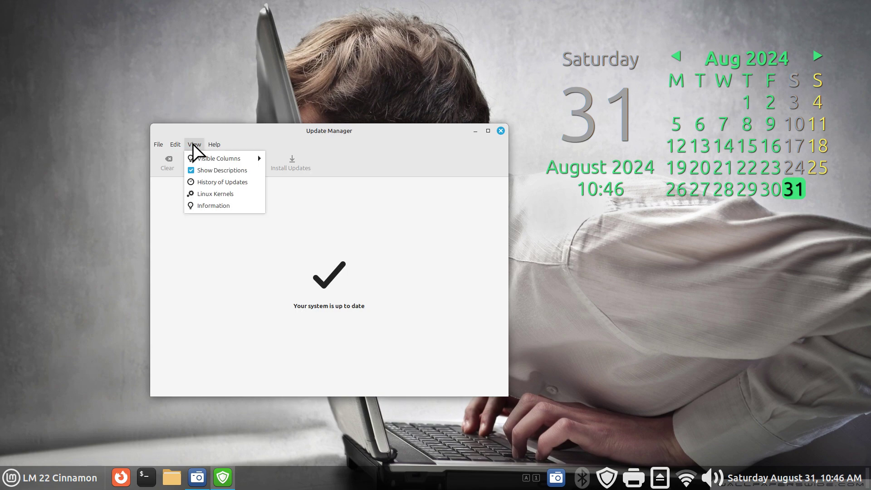
mouse_move(216, 146)
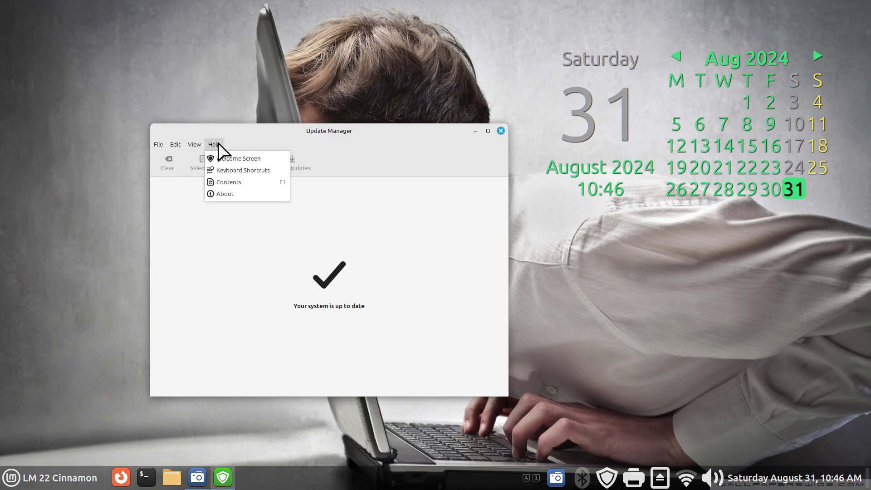
left_click(245, 159)
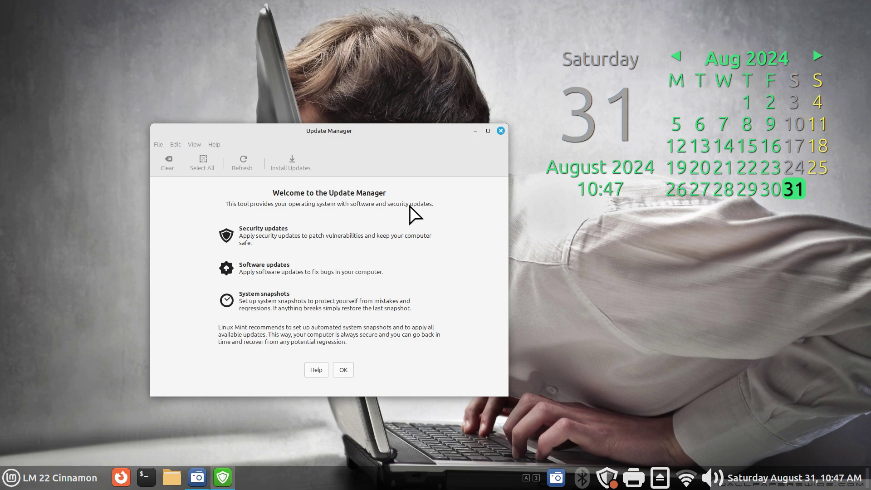
left_click(343, 371)
Step: Look over the Keyboard Shortcuts list, then open Help Contents
left_click(214, 145)
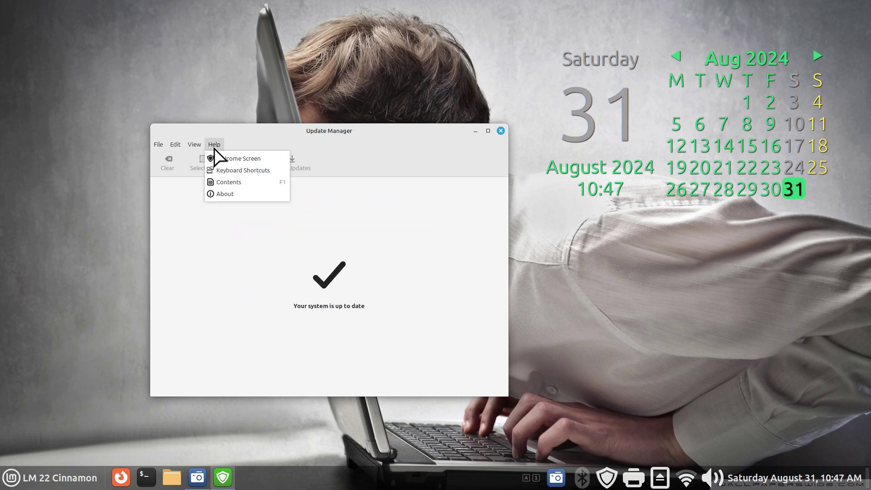
left_click(224, 169)
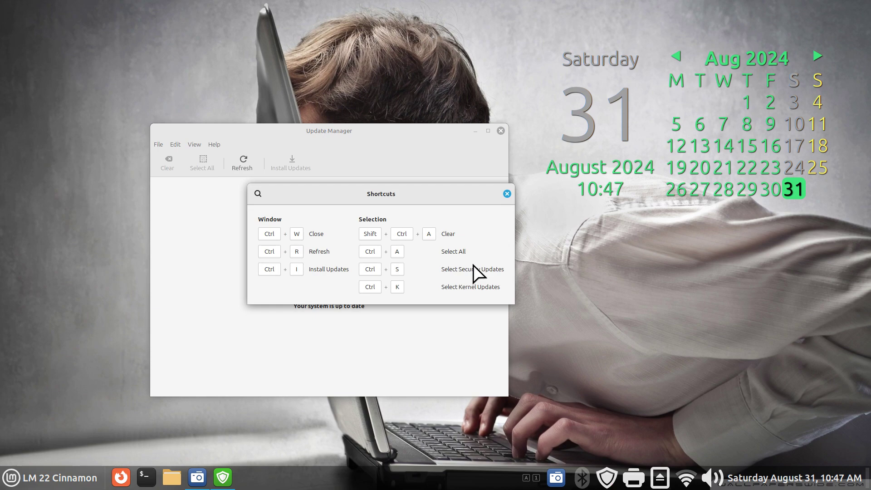
left_click(507, 194)
left_click(214, 145)
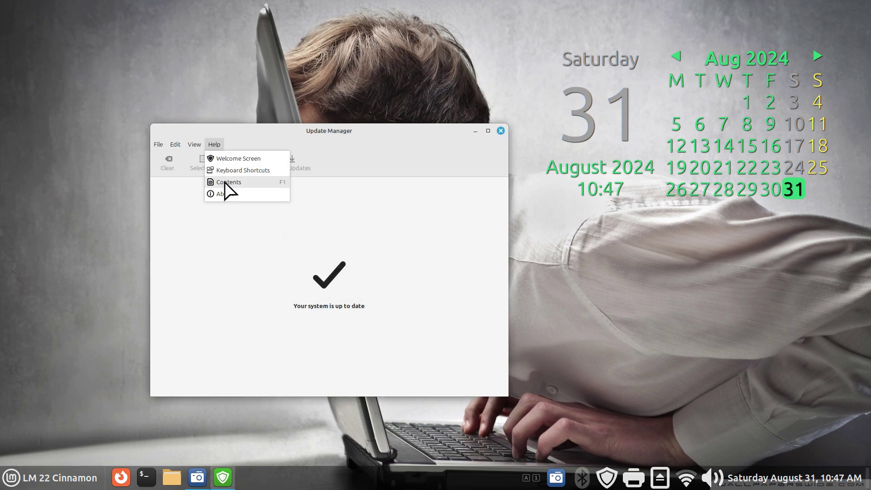
left_click(225, 183)
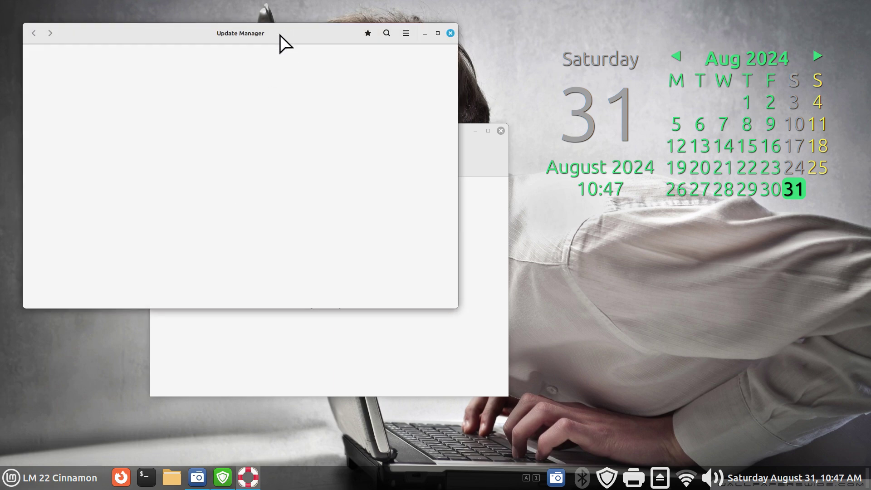
Step: Move the blank help viewer down and to the right
left_click_drag(284, 37, 370, 143)
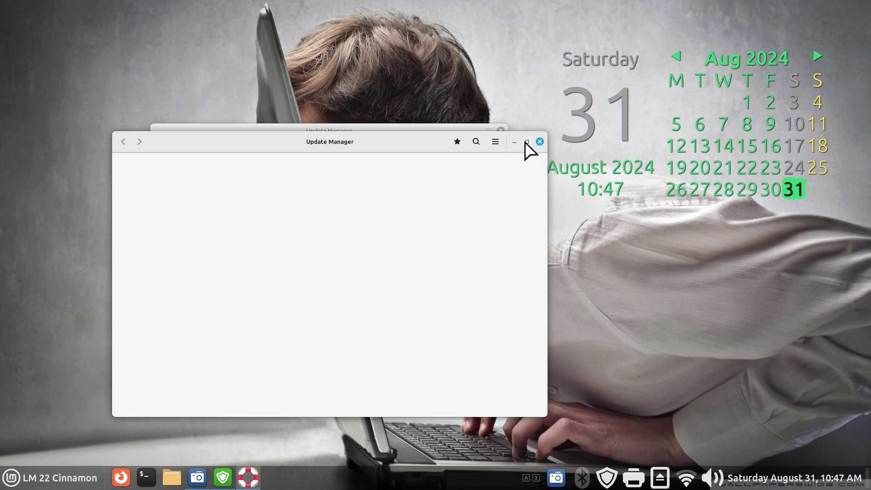
Step: Close the help viewer and show the About dialog for mintUpdate
left_click(540, 141)
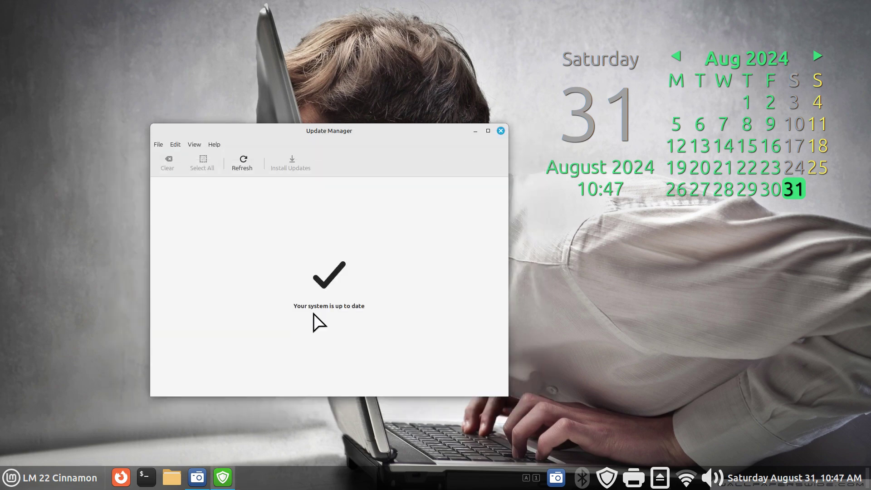
left_click(214, 143)
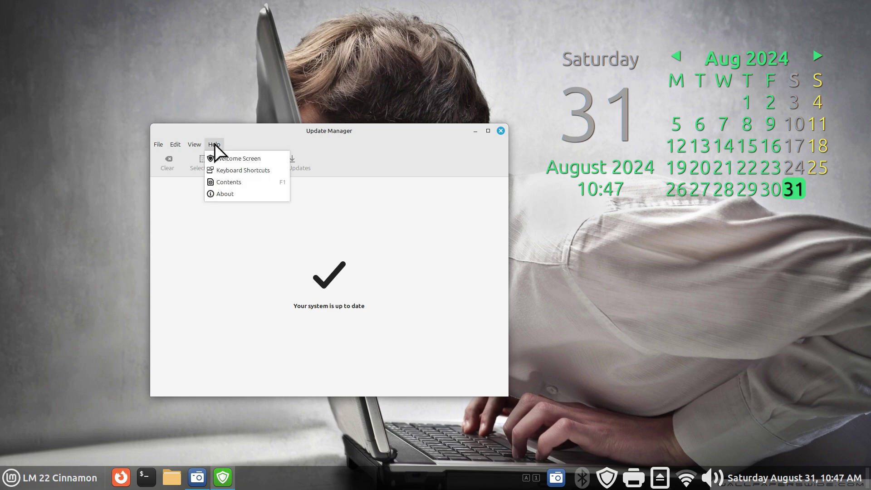
left_click(225, 194)
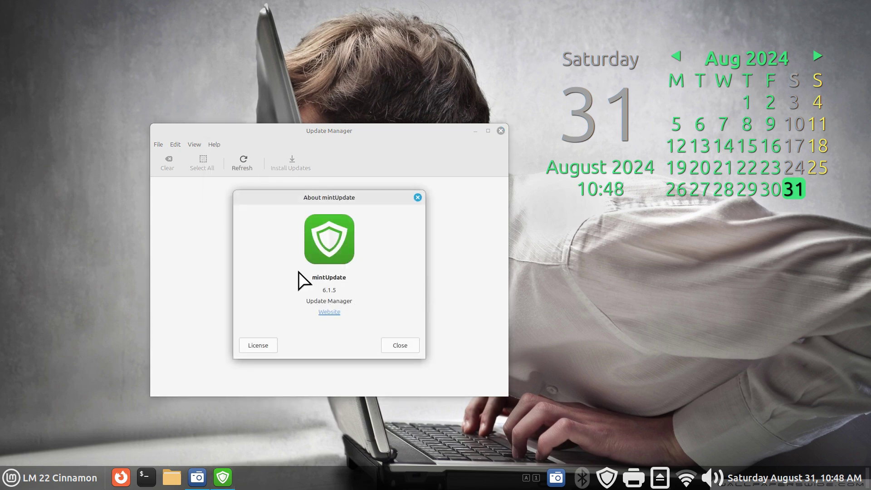
Step: Select the program name and version 6.1.5, then close About and Update Manager
left_click_drag(309, 277, 276, 307)
left_click_drag(317, 289, 346, 290)
left_click(408, 346)
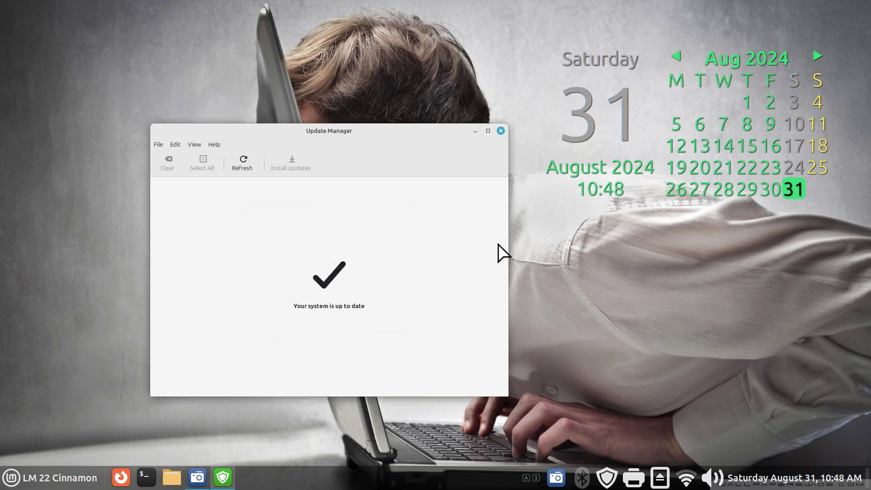
left_click(501, 130)
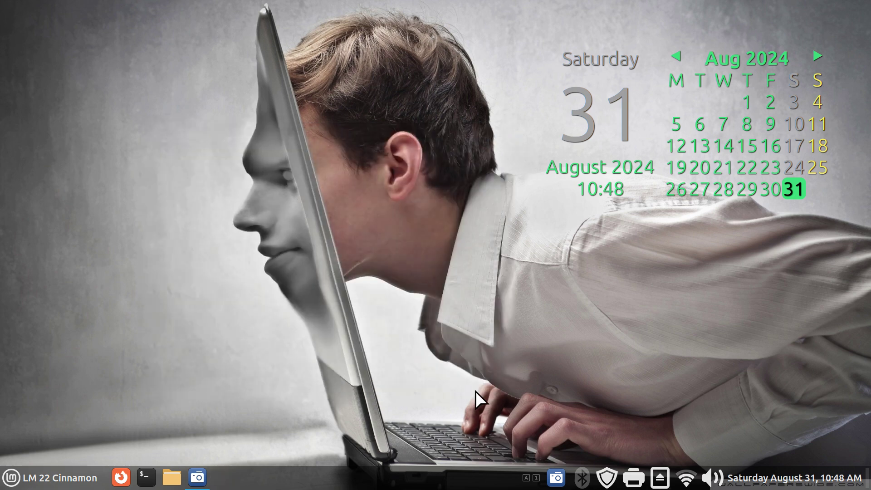